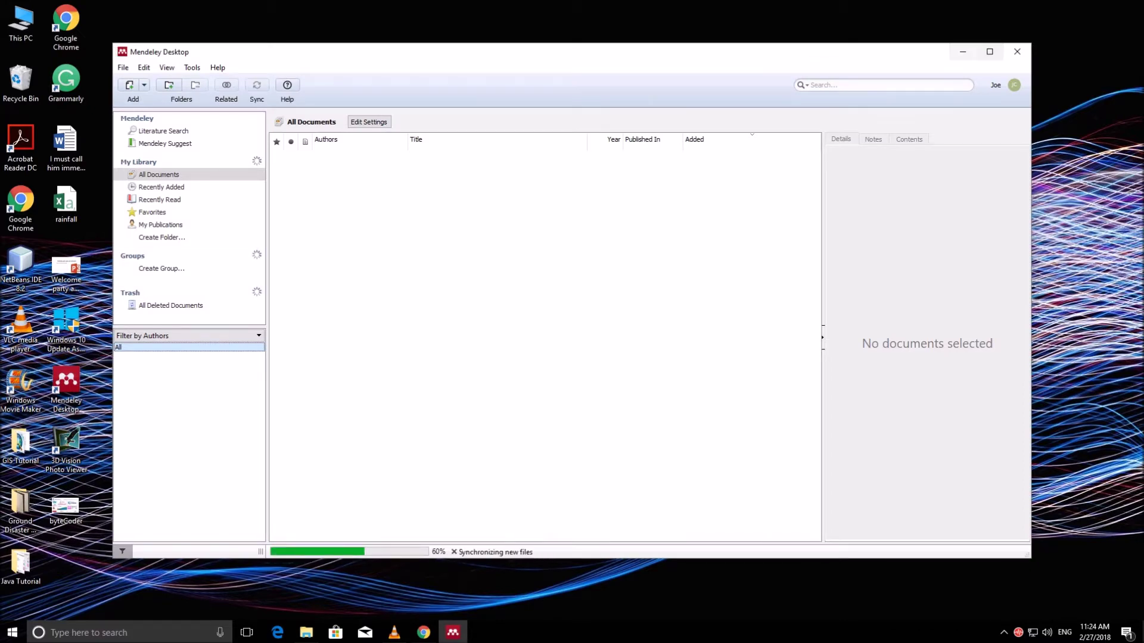
Step: Drag the empty Mendeley window right to reveal the Mendeley Tutorial desktop folder
drag(536, 52, 577, 19)
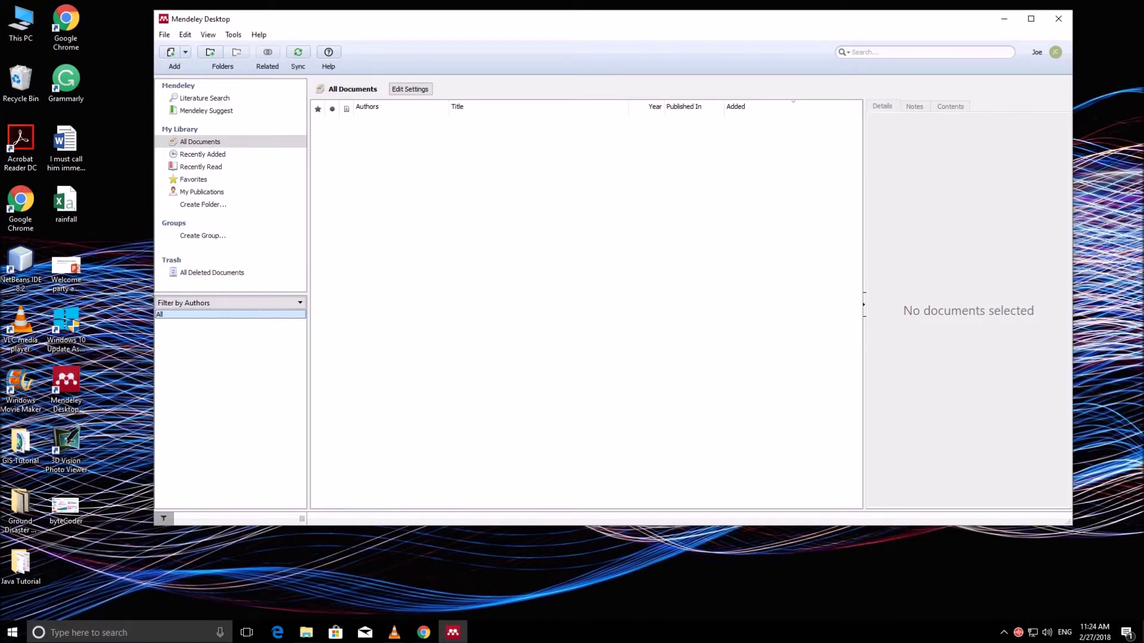
drag(577, 19, 645, 15)
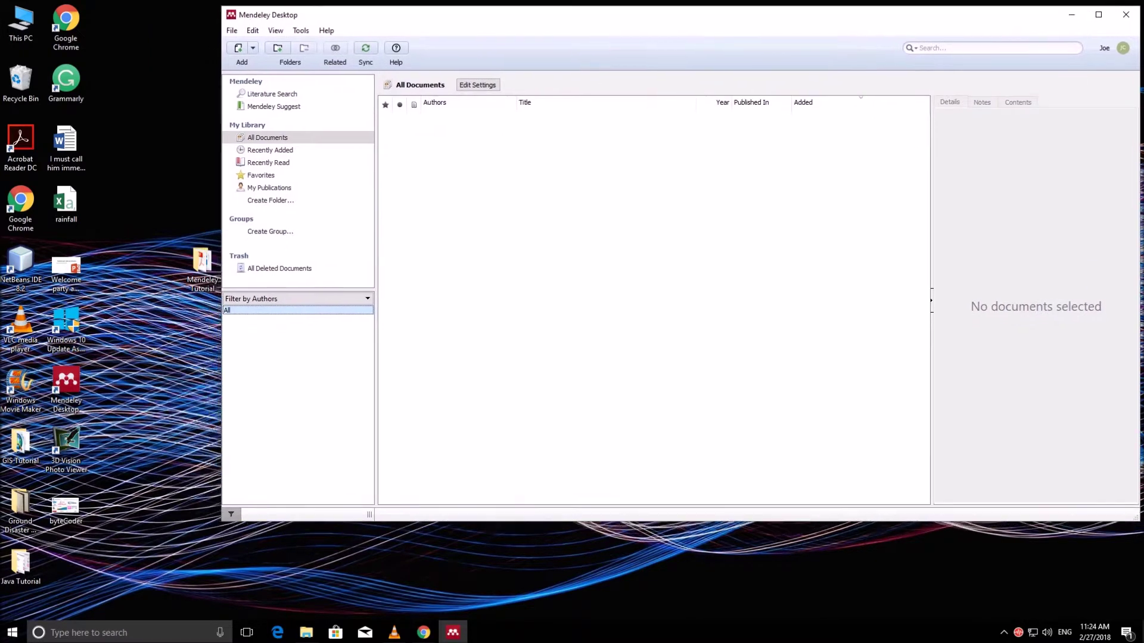
Step: Open the Mendeley Tutorial folder, arrange its window, and drag Data Mining.pdf into All Documents
double_click(202, 268)
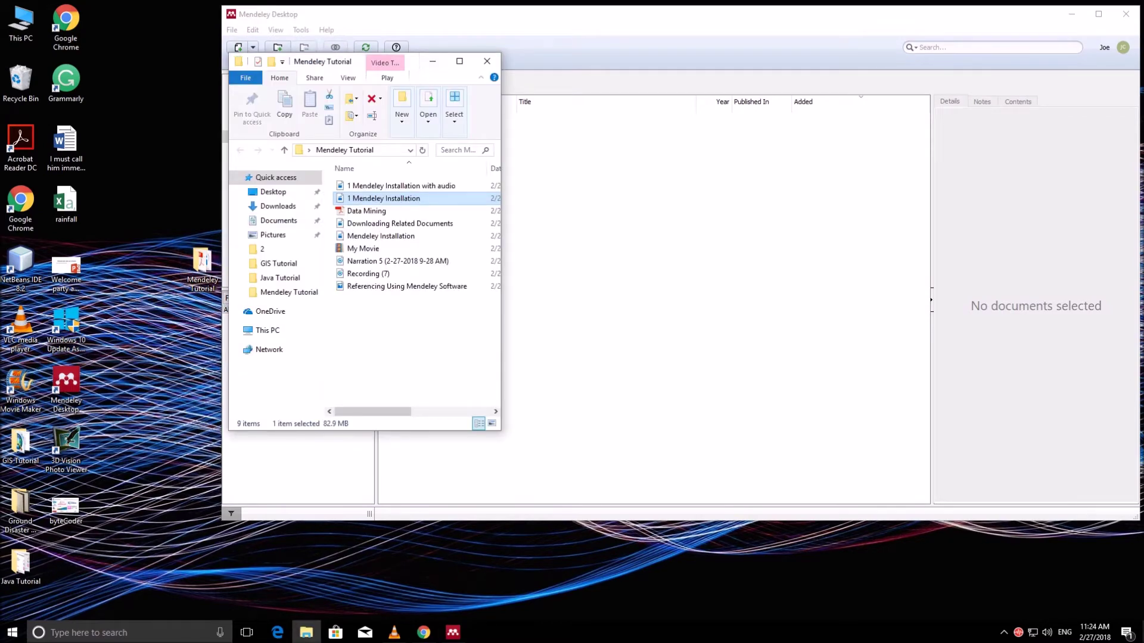
drag(417, 62, 198, 71)
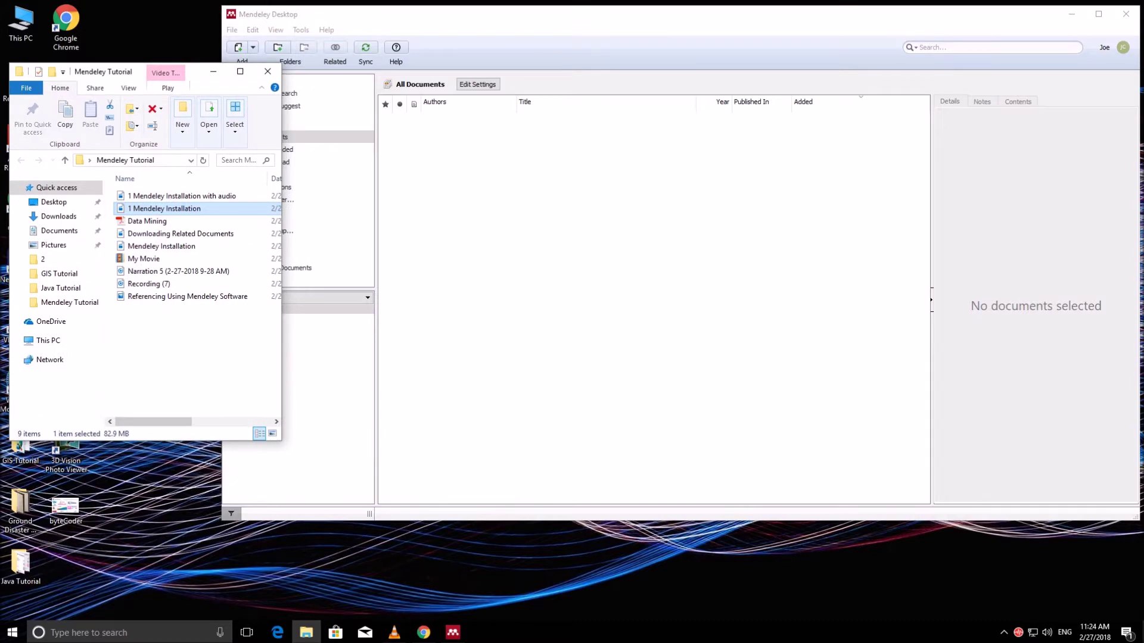
drag(281, 440, 392, 498)
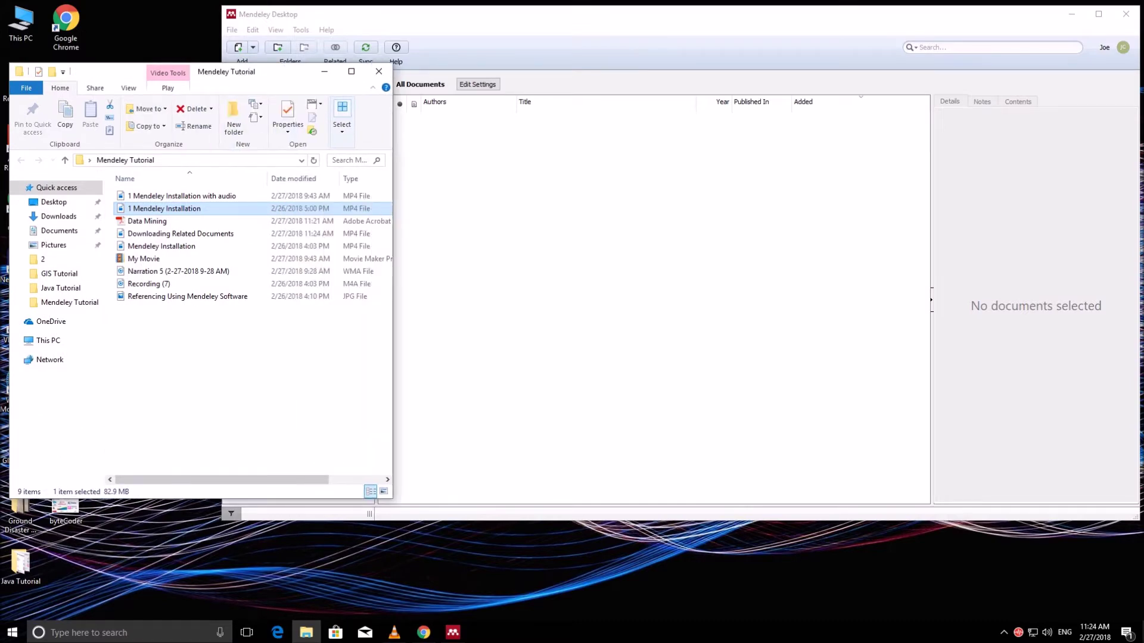
drag(269, 71, 233, 148)
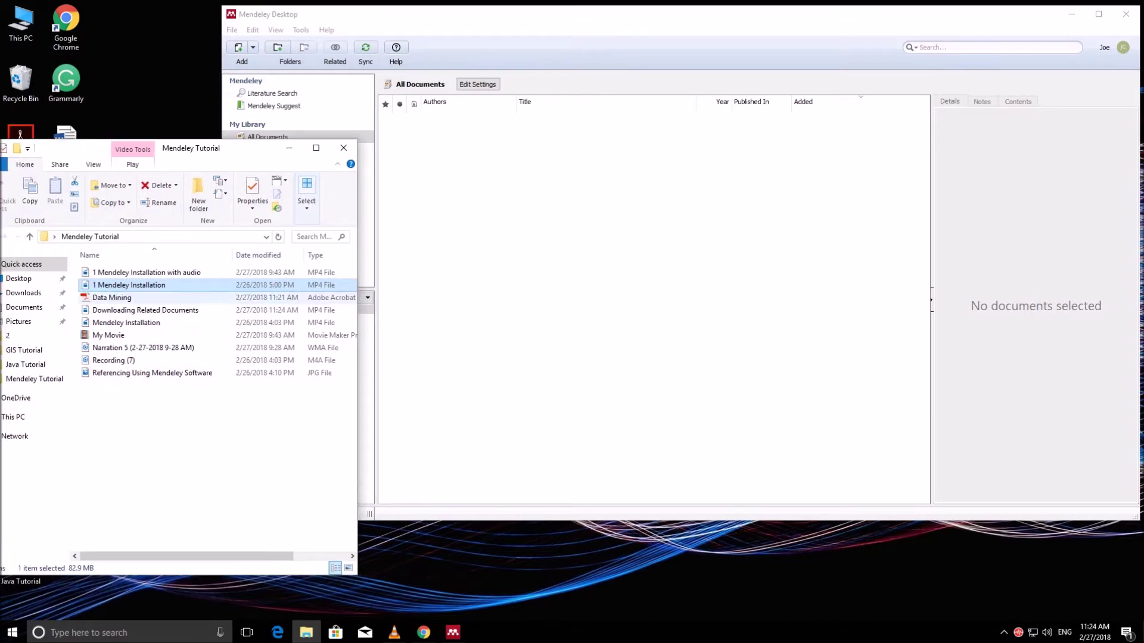
click(120, 297)
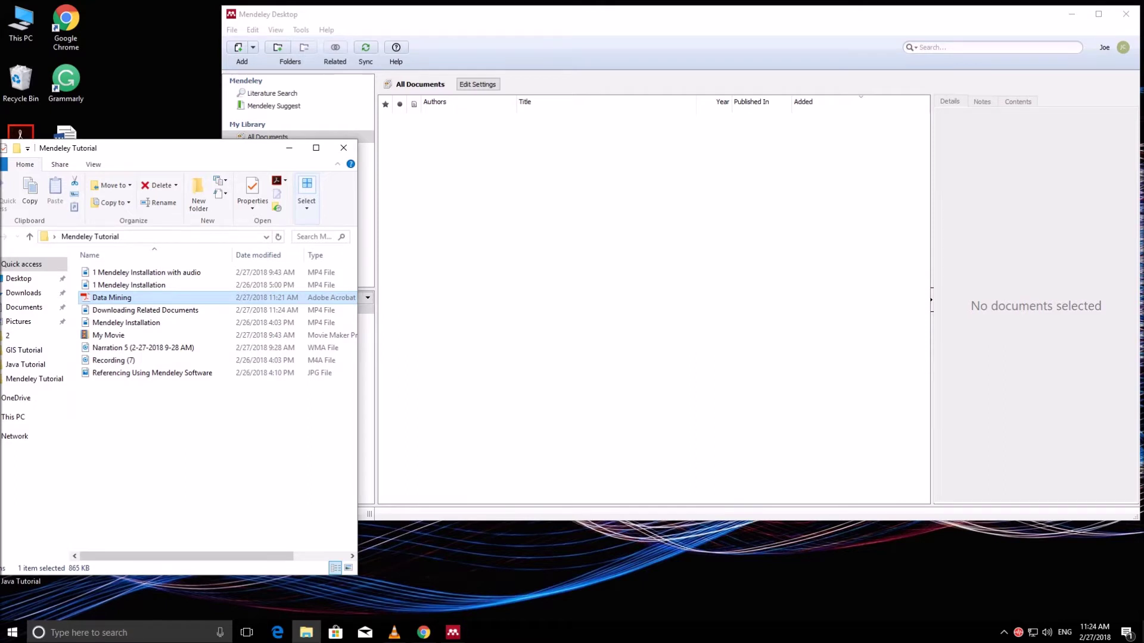
drag(119, 297, 619, 260)
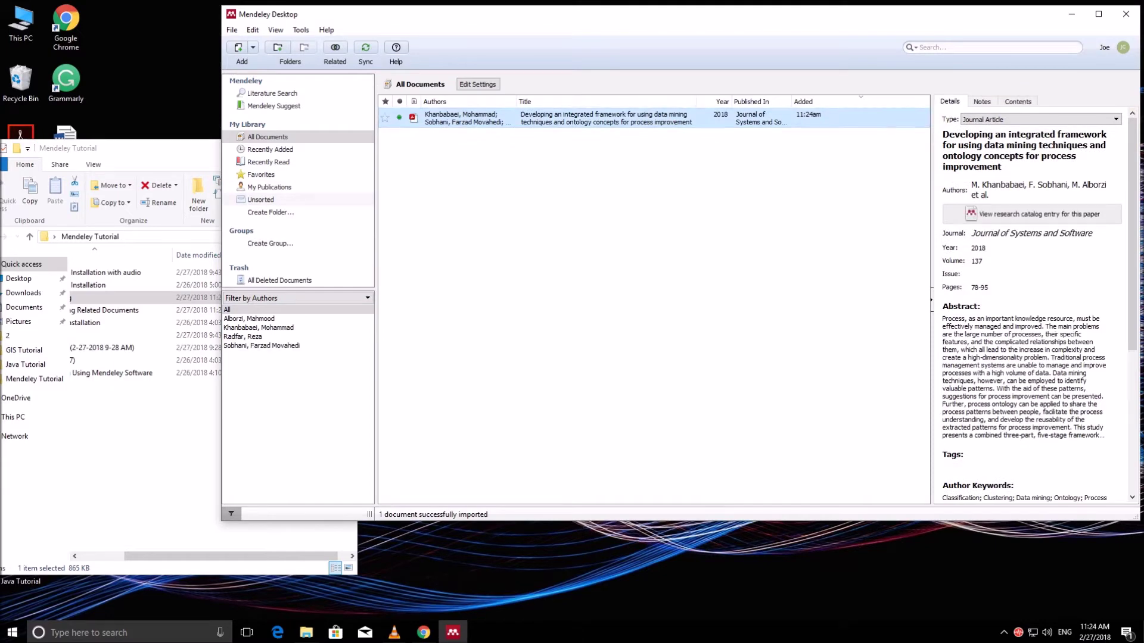
Step: Maximize Mendeley, keep the type as Journal Article, and open the article's PDF in a reader tab
click(179, 149)
click(289, 148)
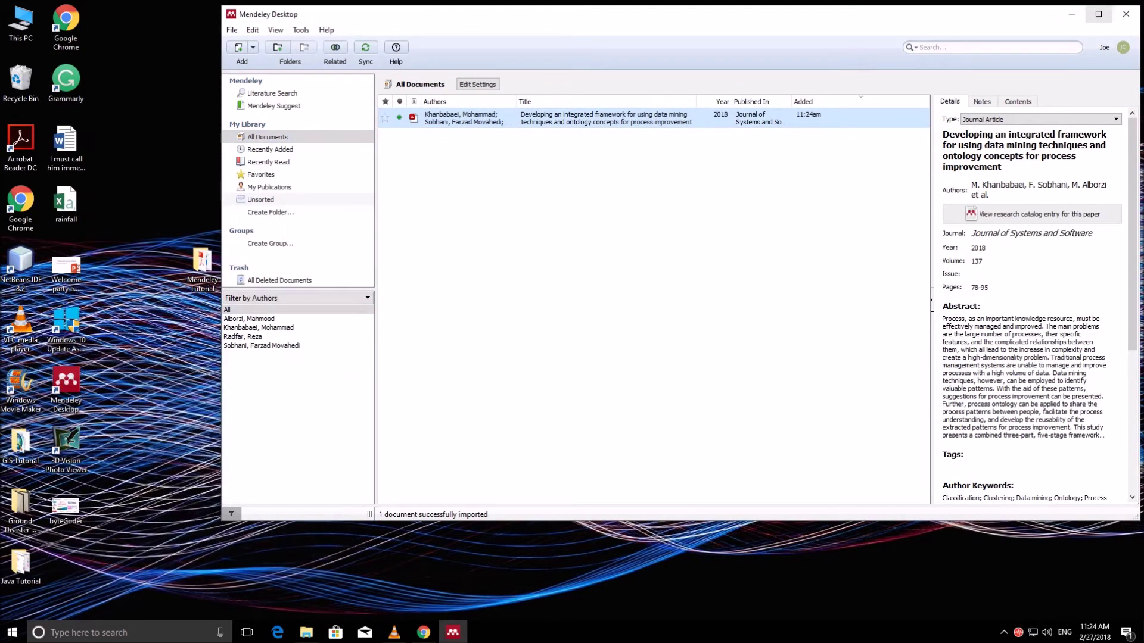
click(1098, 13)
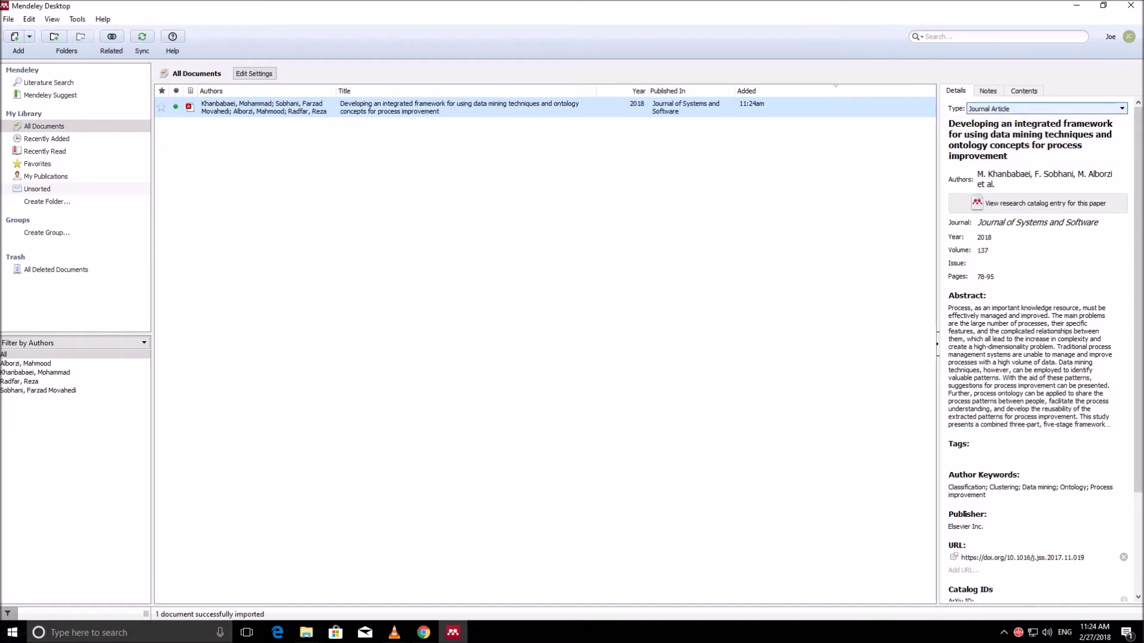
click(1046, 109)
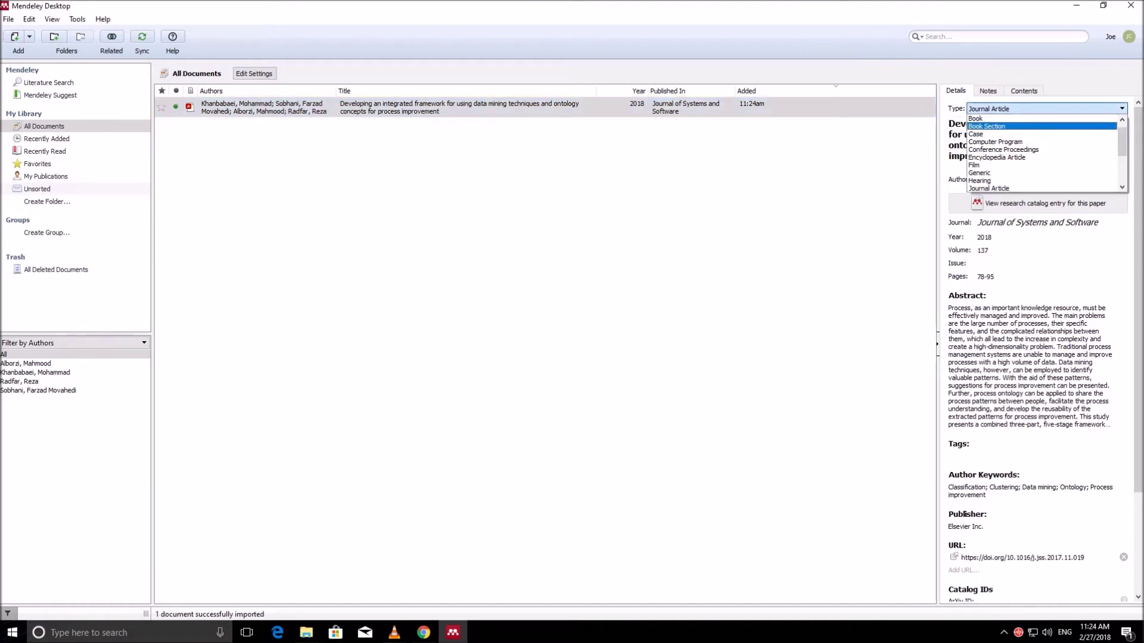
key(Return)
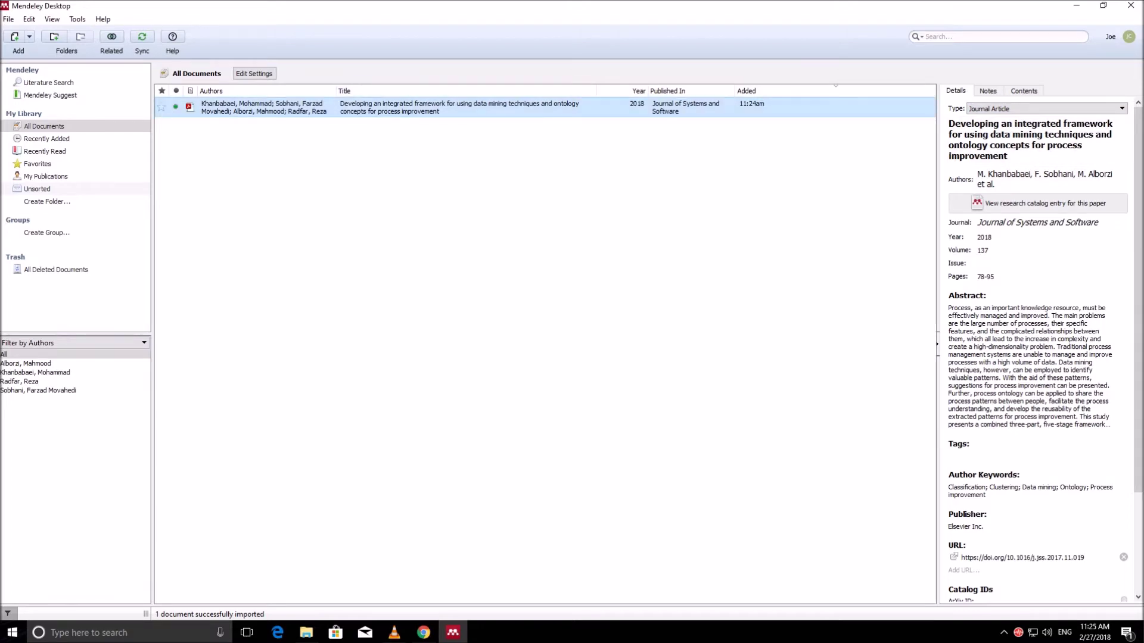
key(Return)
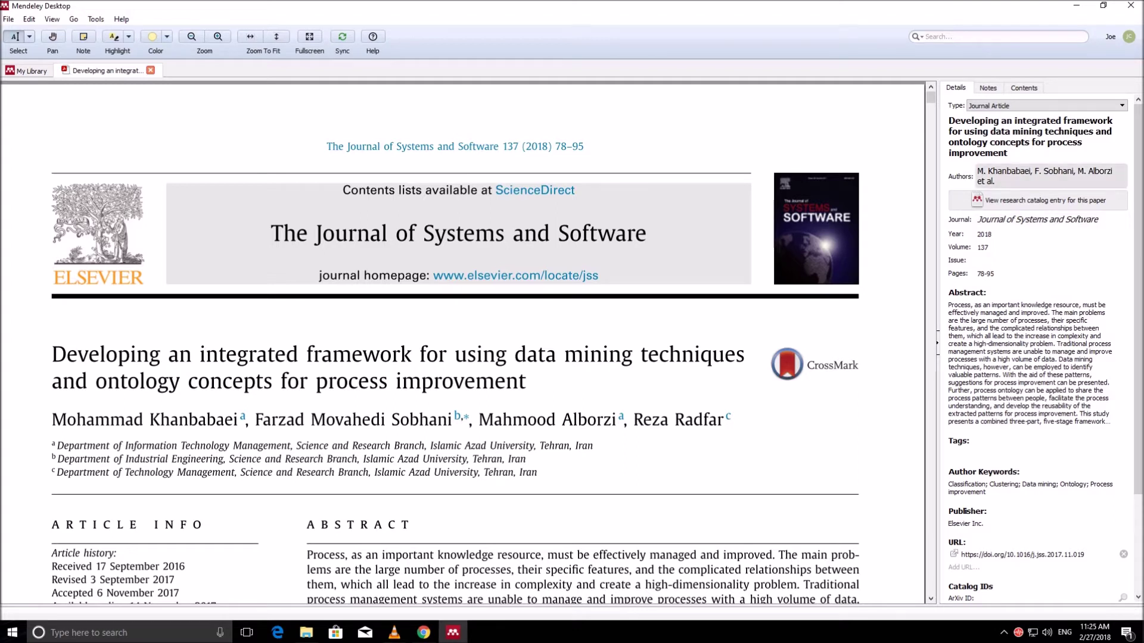
Step: Check the article's authors field and scroll through its details and PDF
click(1030, 179)
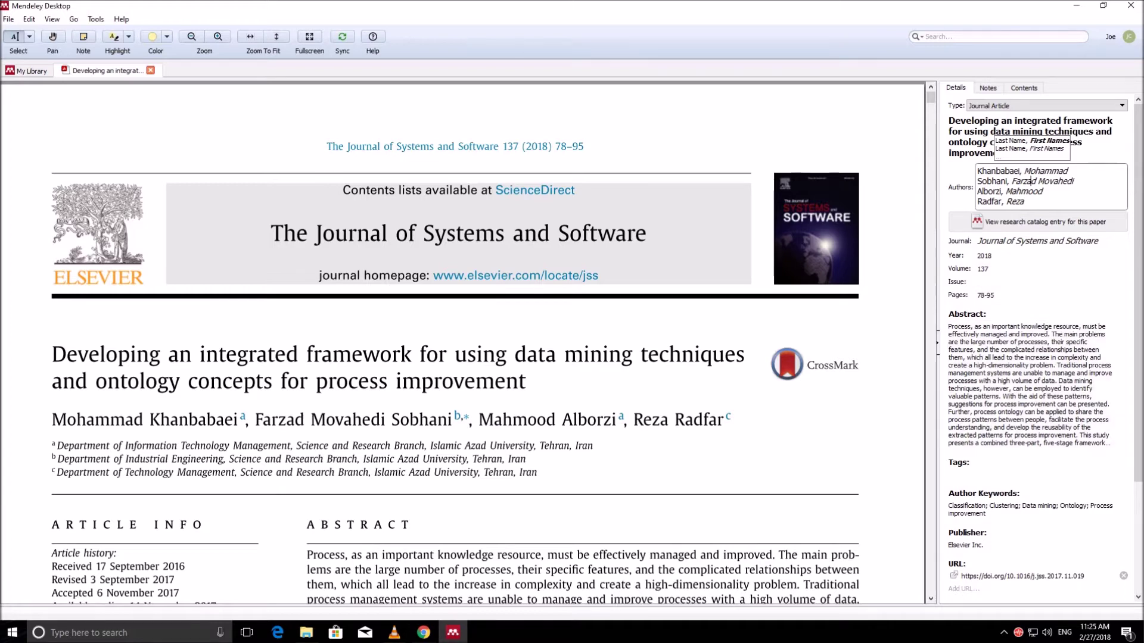
scroll(1040, 346, down, 5)
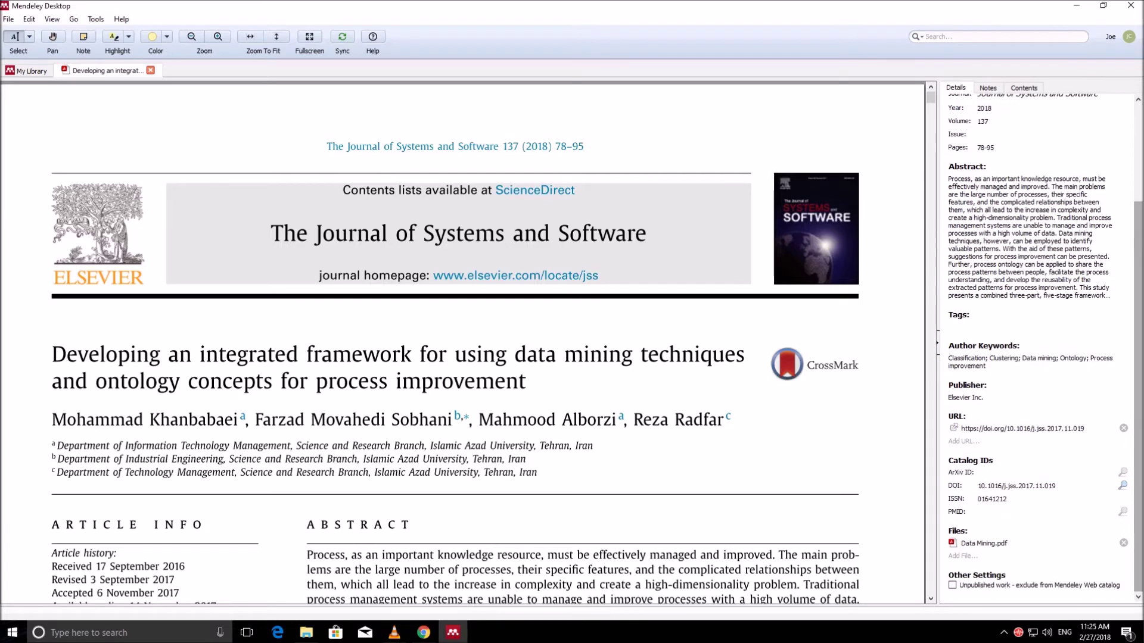
scroll(455, 343, down, 2)
scroll(454, 342, down, 3)
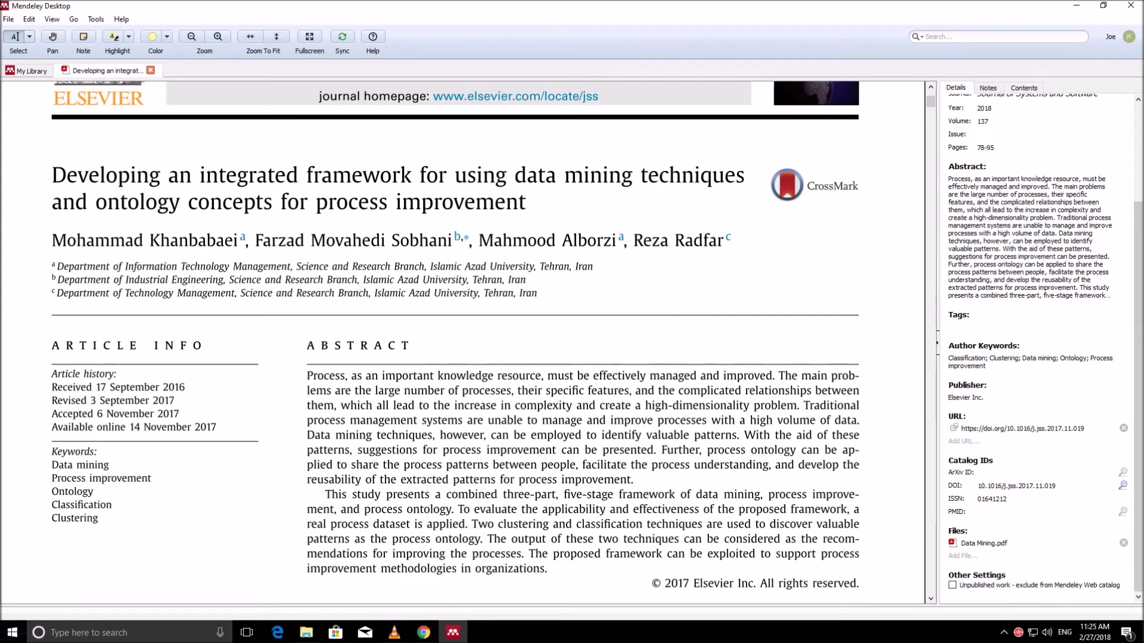
scroll(455, 342, down, 14)
scroll(454, 343, up, 17)
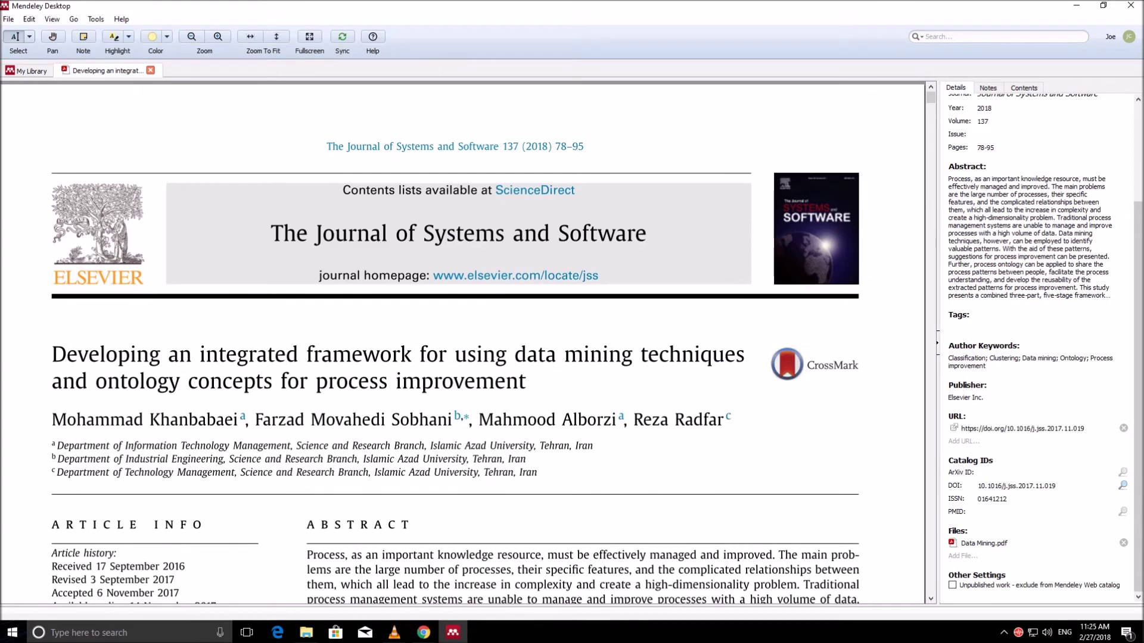
scroll(1037, 346, up, 3)
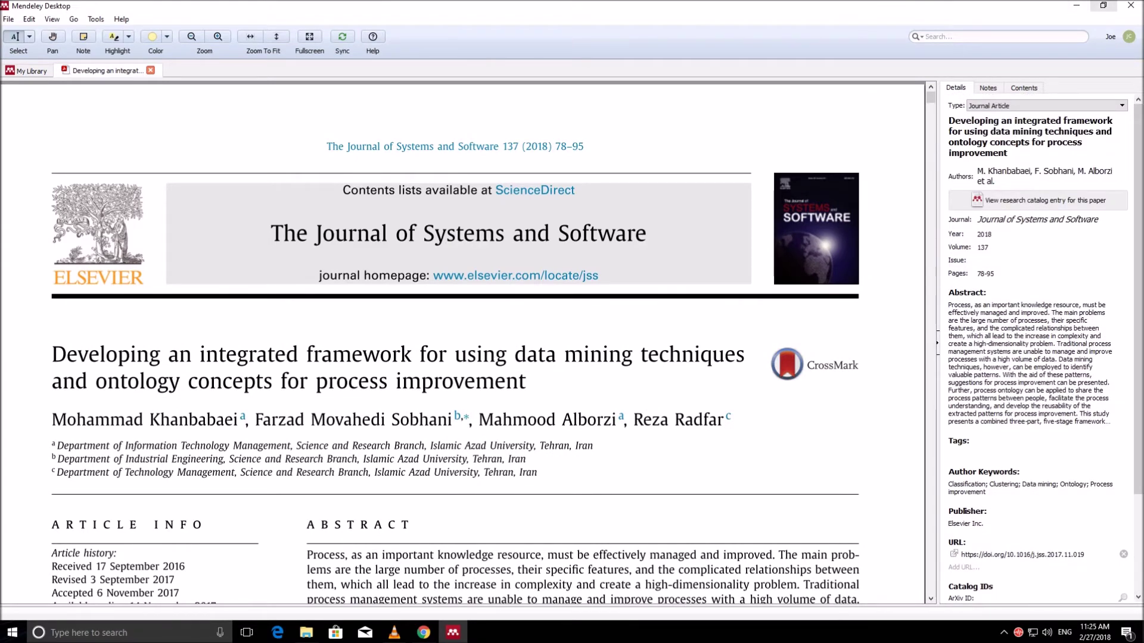
Step: Restore Mendeley to a smaller window and bring the ScienceDirect page in Chrome forward
click(1103, 6)
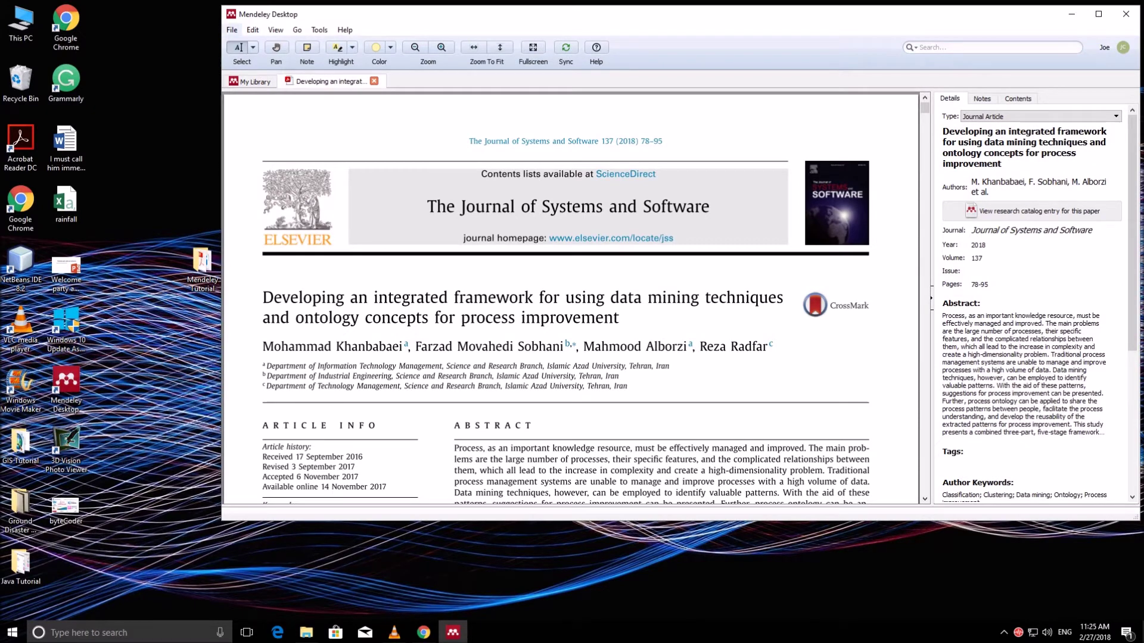
click(232, 30)
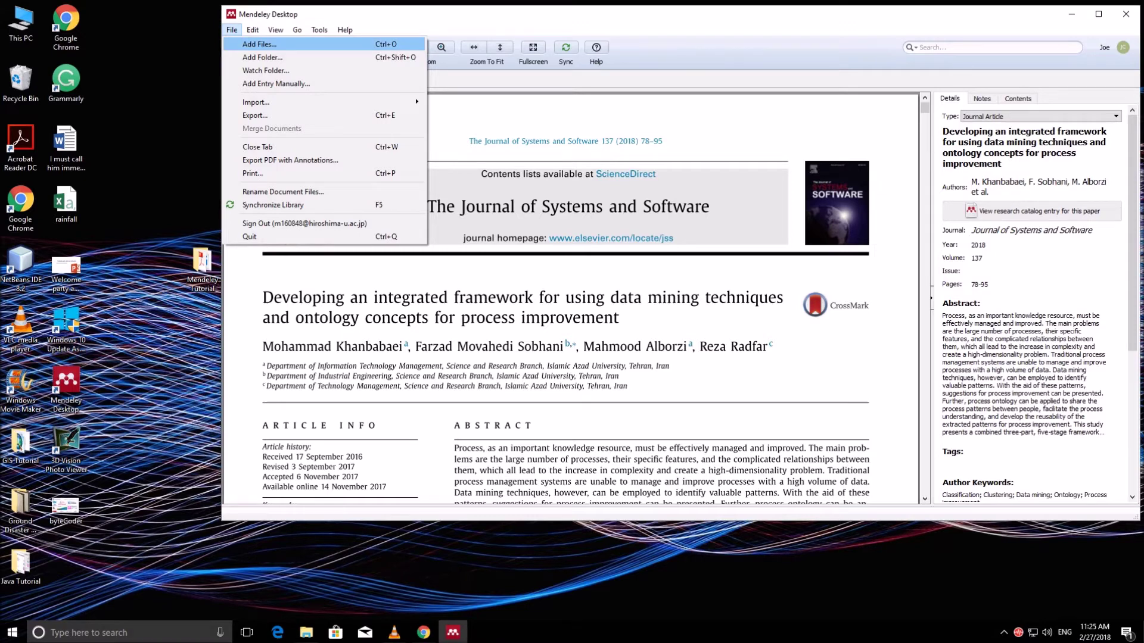
click(170, 161)
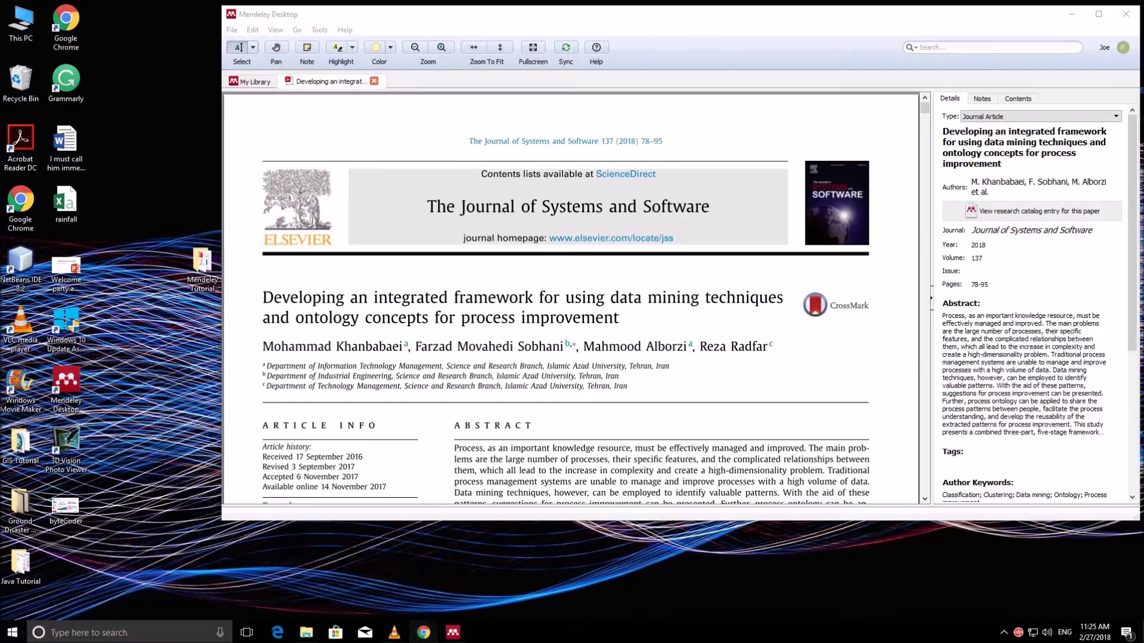
click(423, 632)
Step: Search ScienceDirect for 'education data mining' and open the Application of Data Mining article's PDF
click(161, 138)
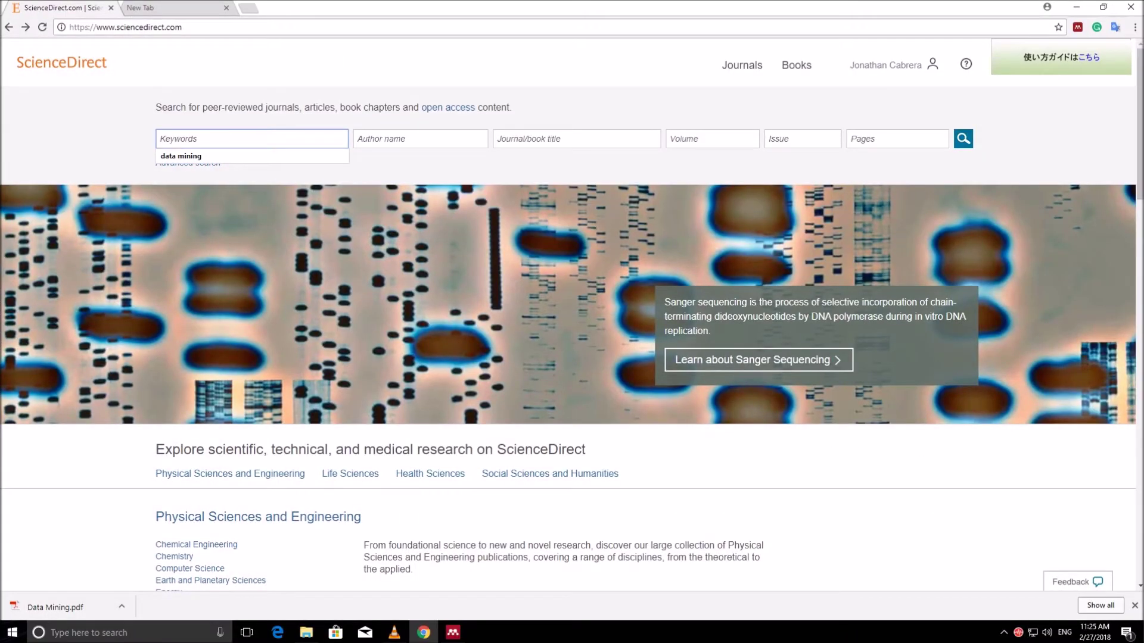
text(education )
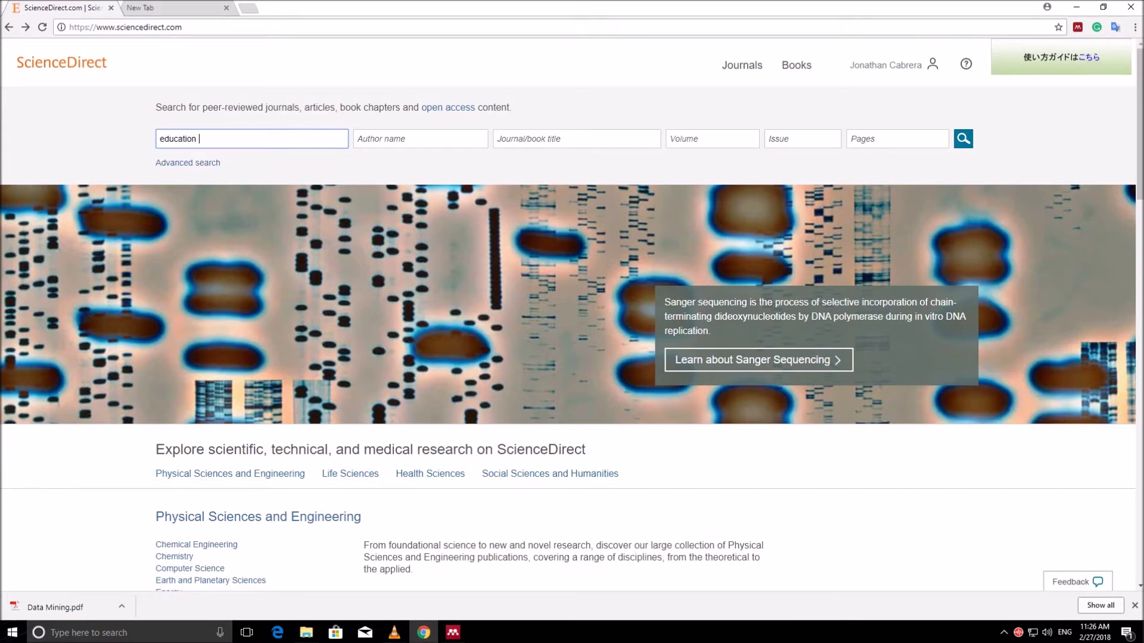
text(data mining)
key(Return)
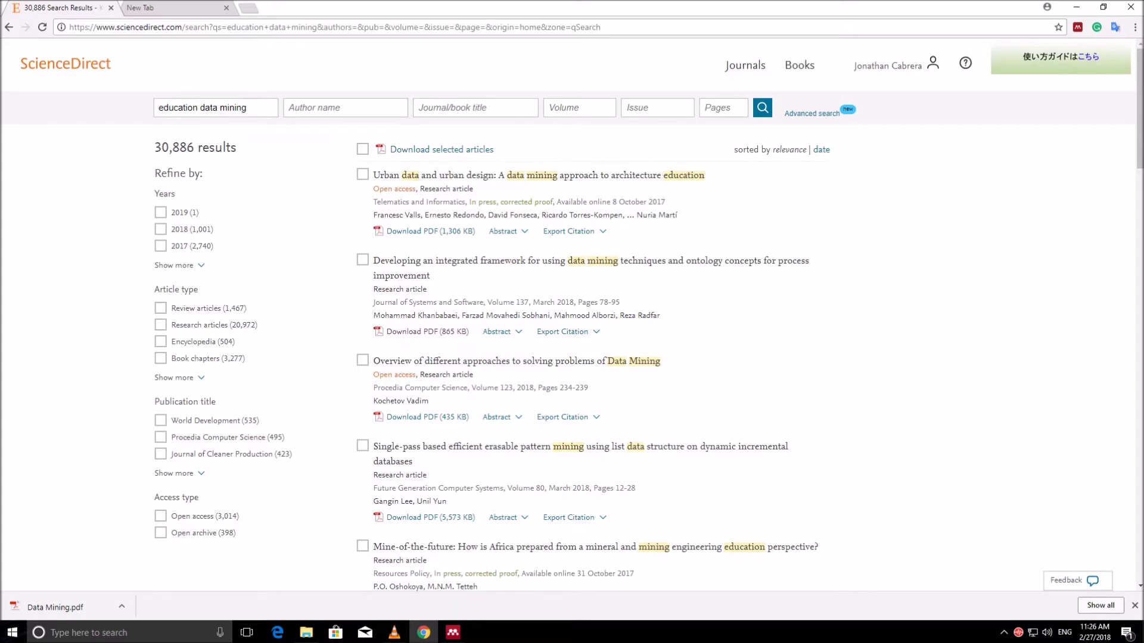
scroll(572, 319, down, 2)
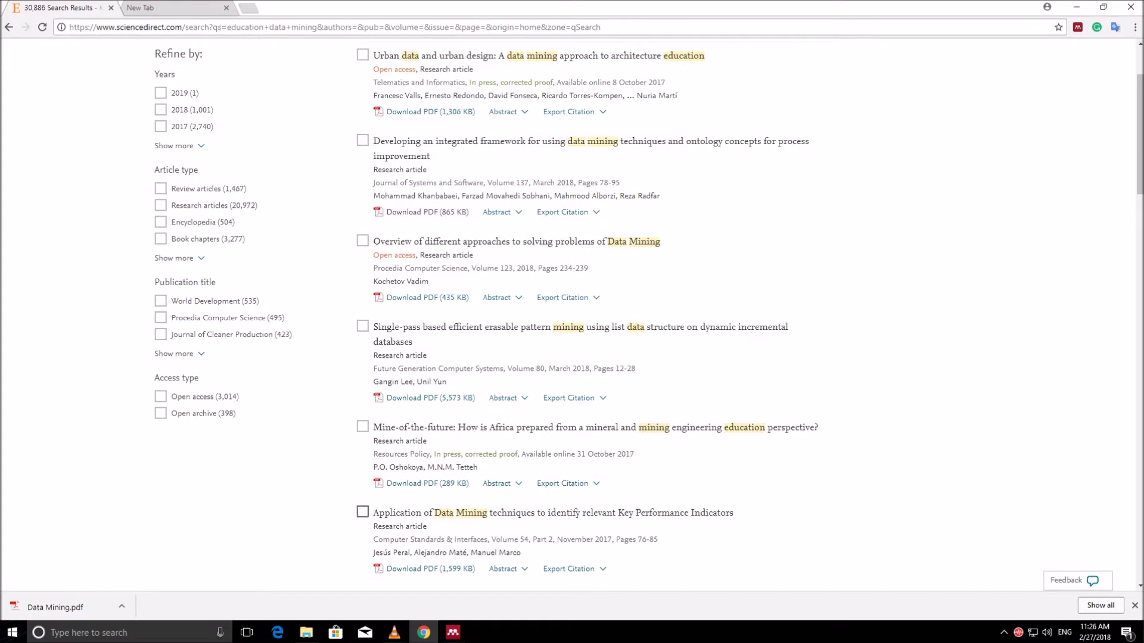
click(417, 569)
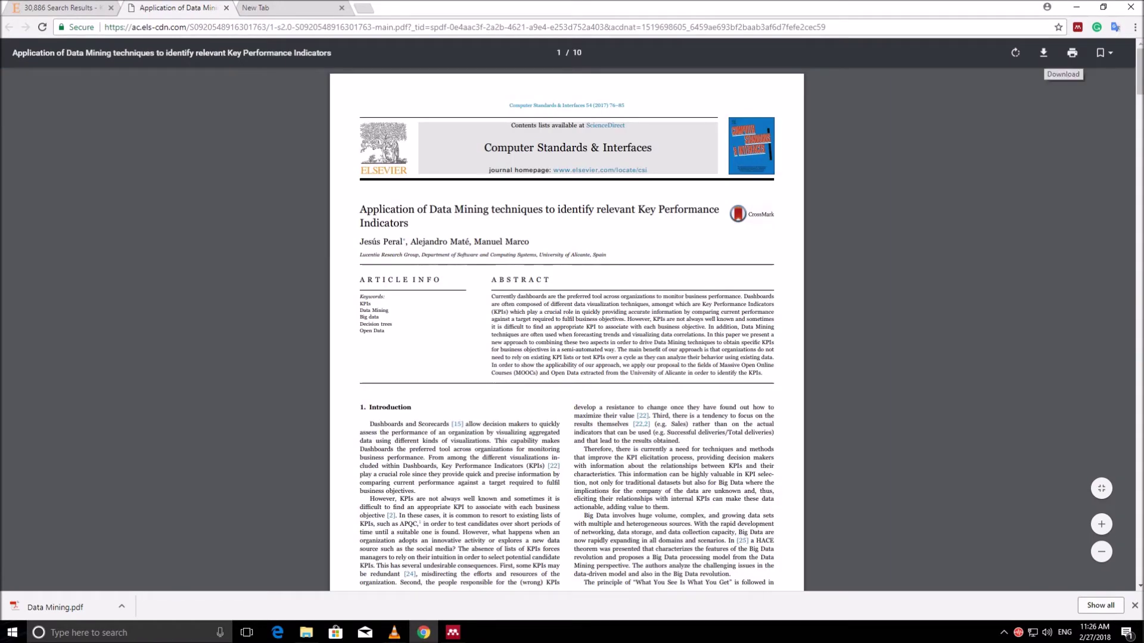
Step: Download the article PDF, saving it as 'Application of Data Mining'
click(1043, 53)
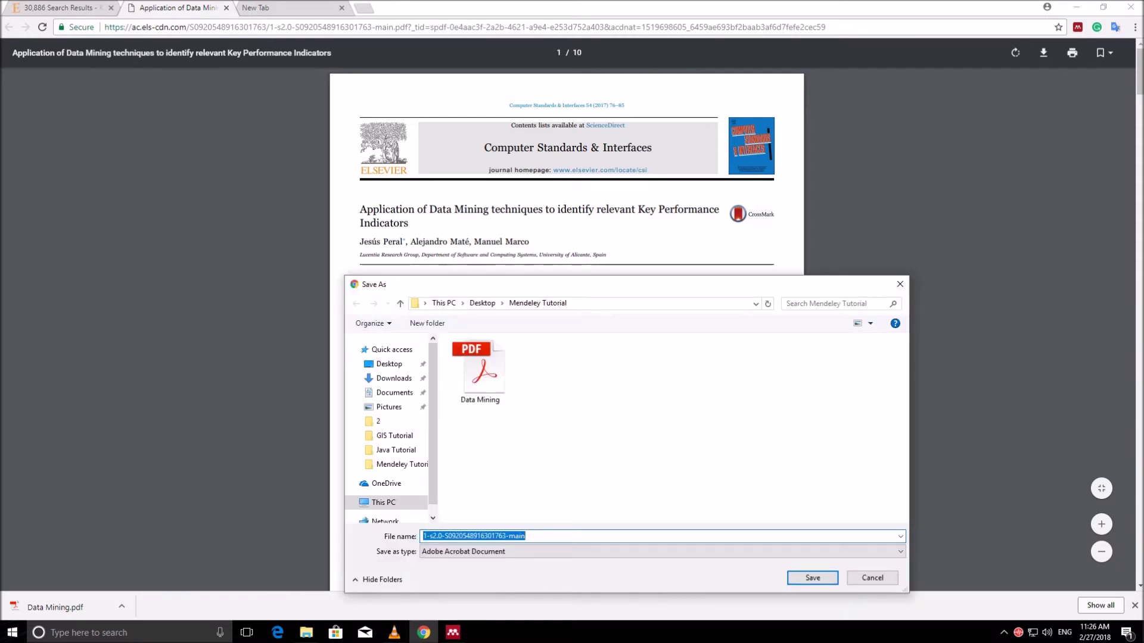
text(Applicaito)
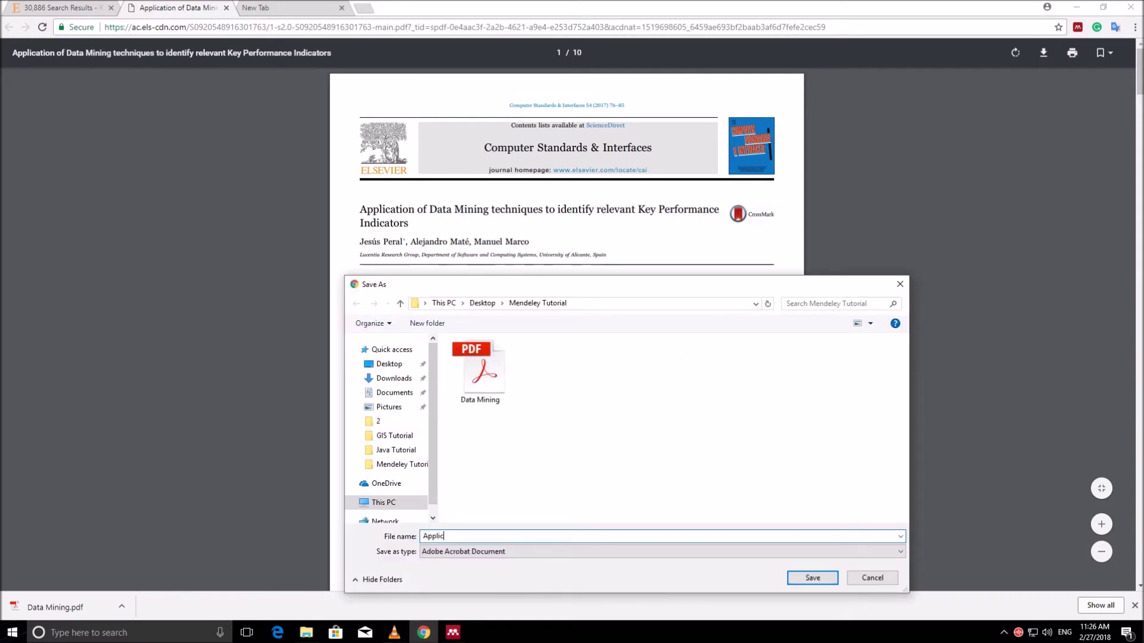
key(BackSpace)
key(BackSpace)
key(BackSpace)
text(tion of Data Mining)
key(Return)
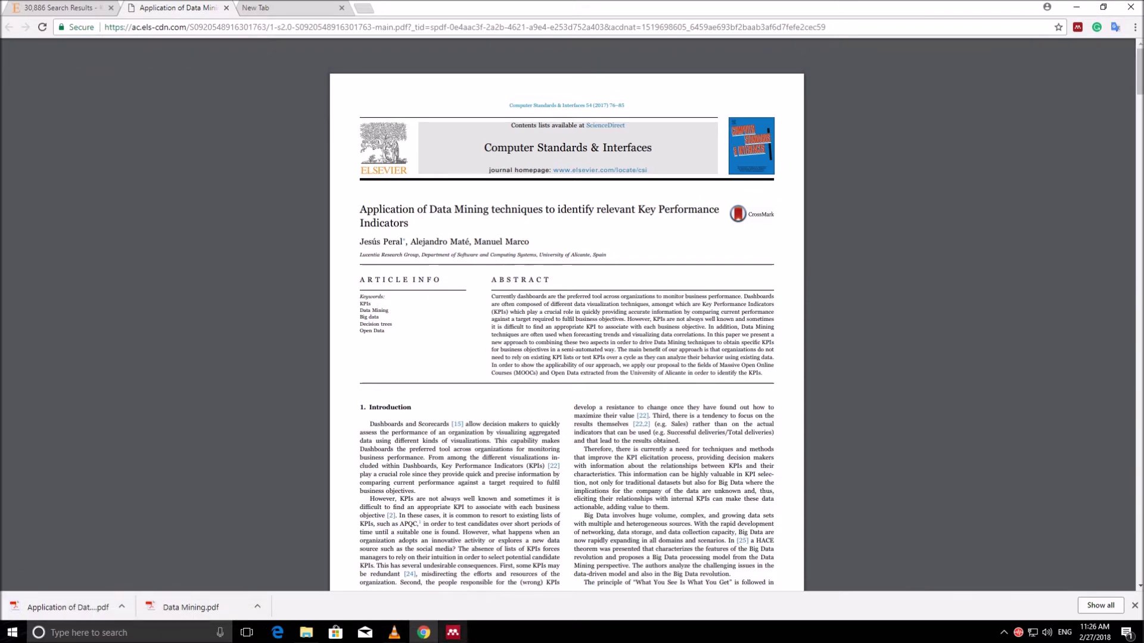
mouse_move(452, 633)
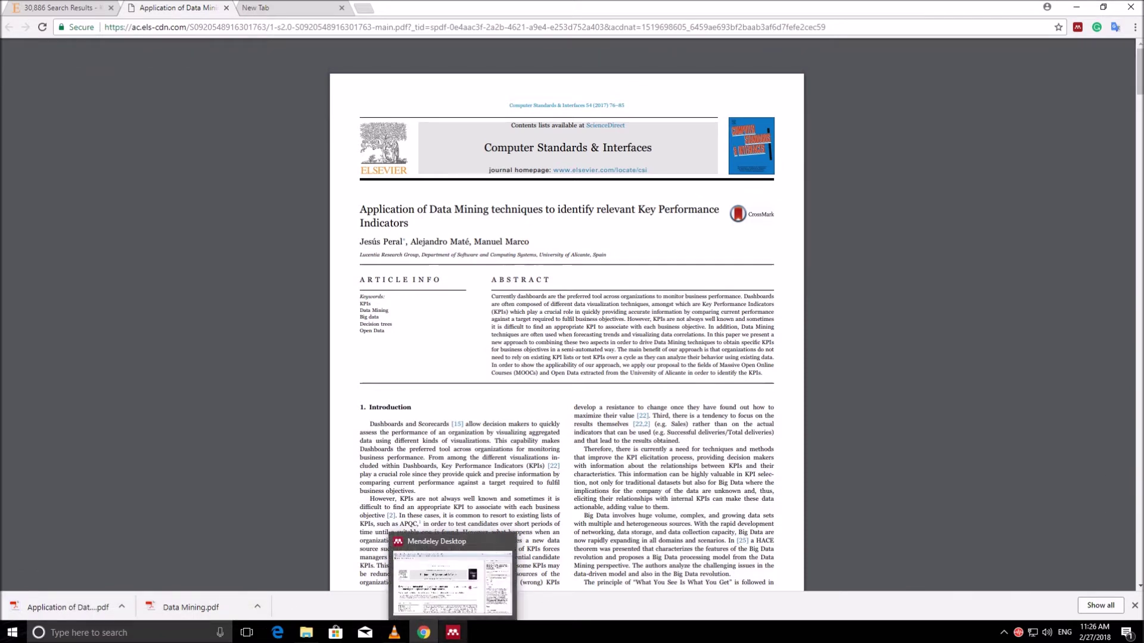
Step: In Mendeley, close the paper tab and add Application of Data Mining.pdf from Desktop > Mendeley Tutorial
click(453, 633)
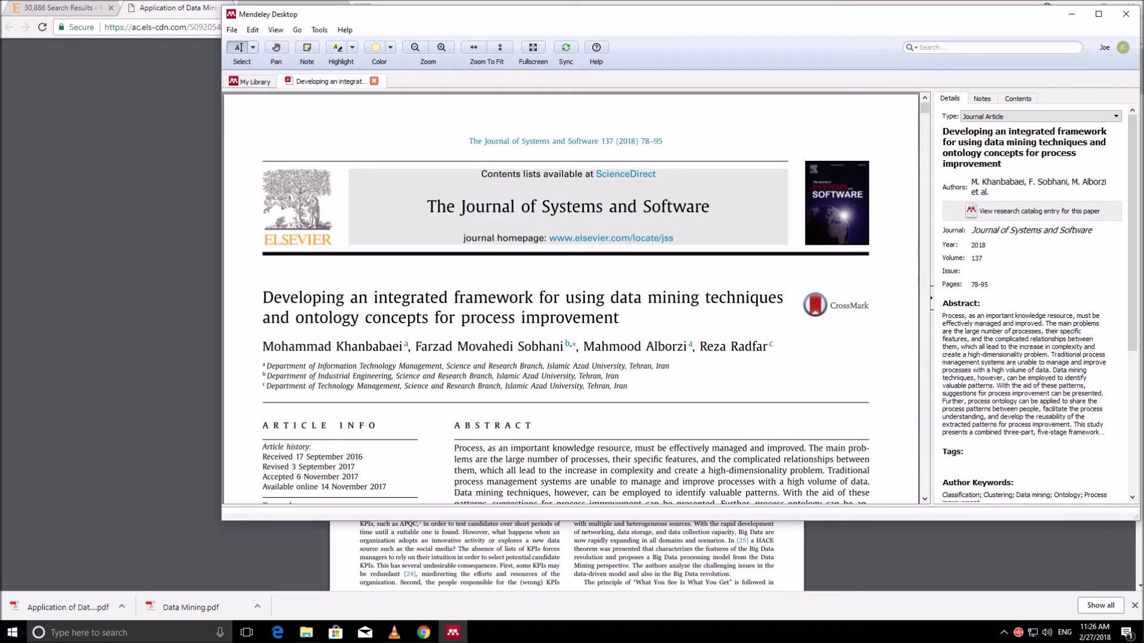
click(374, 81)
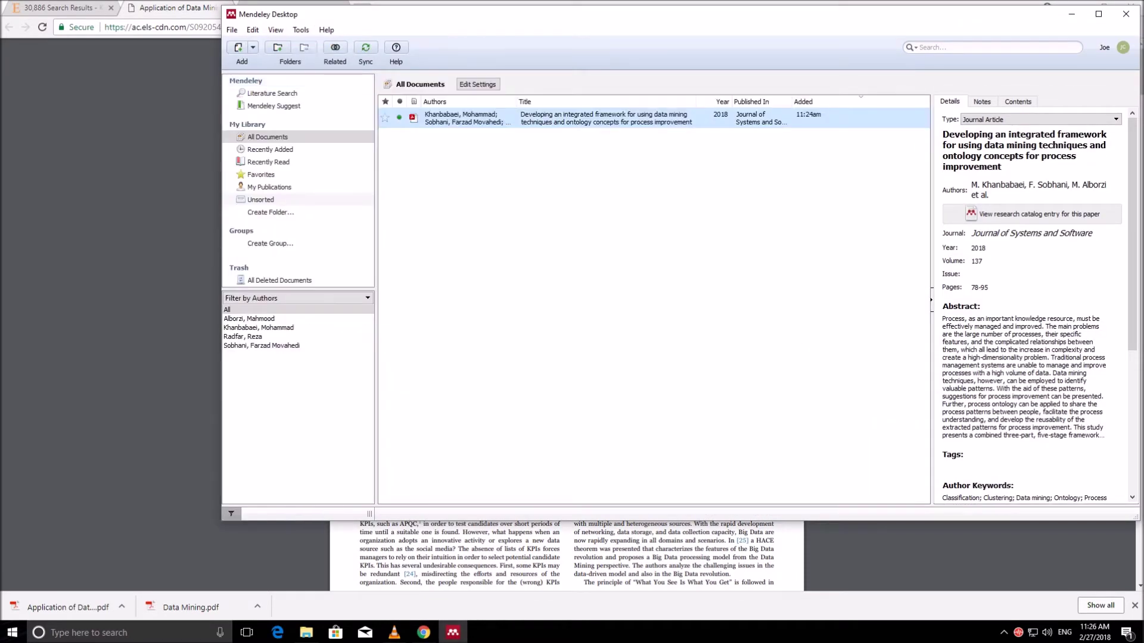
key(alt)
key(Down)
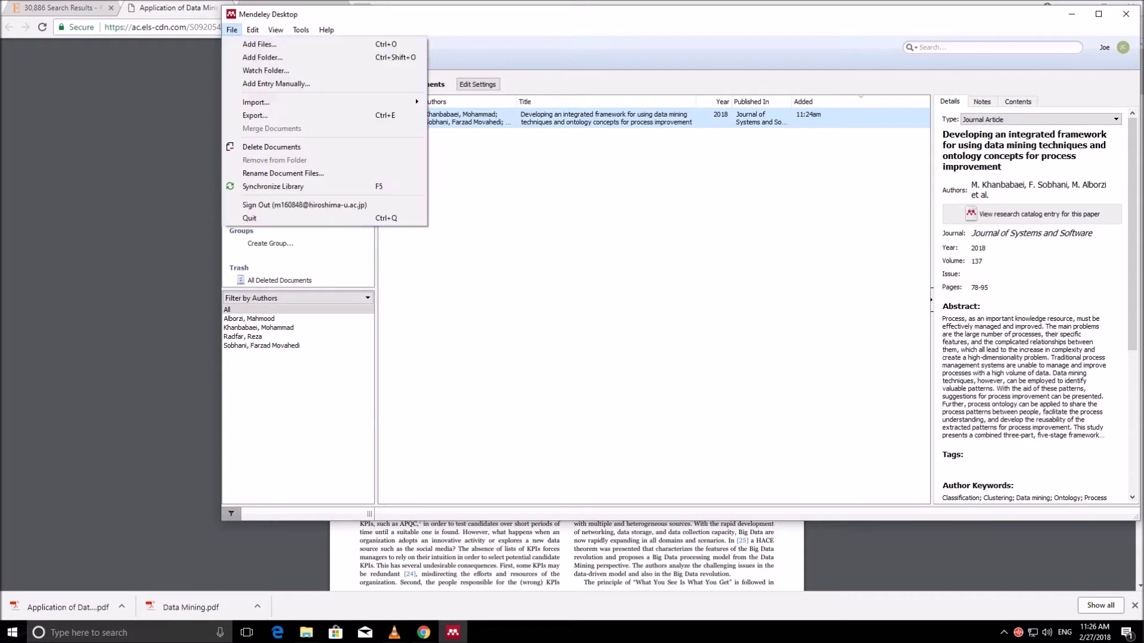
key(Return)
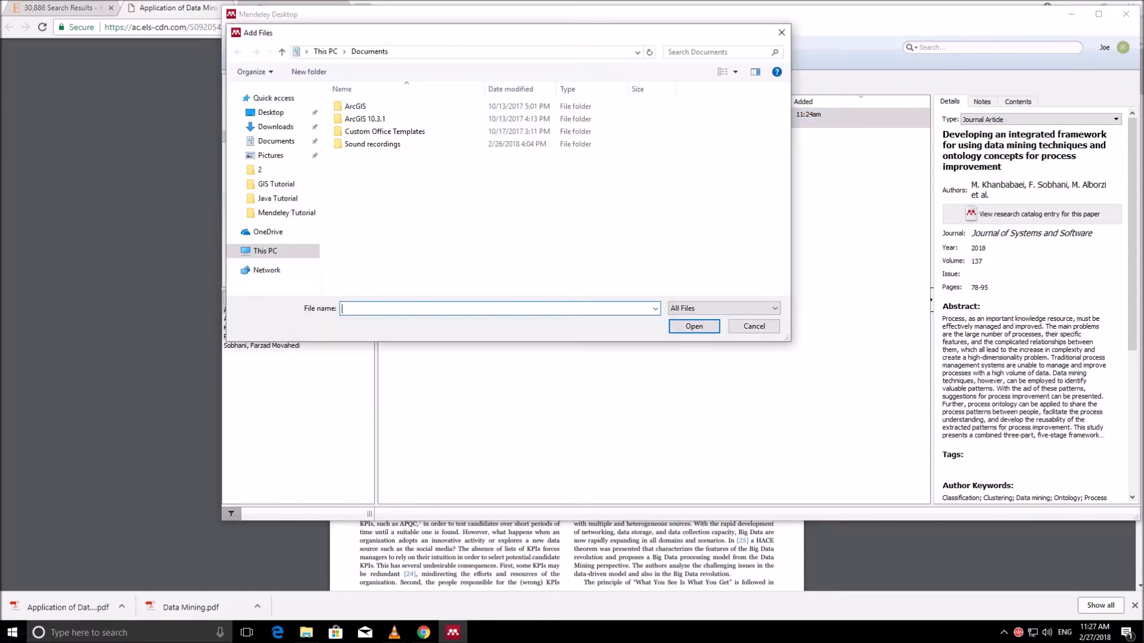
click(270, 112)
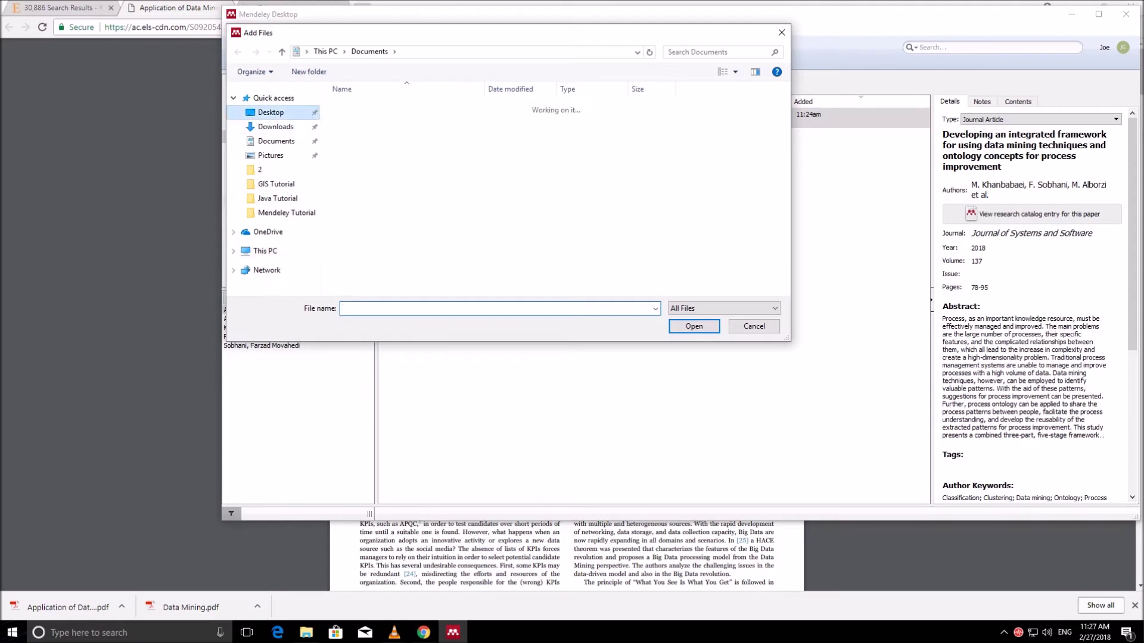
double_click(376, 144)
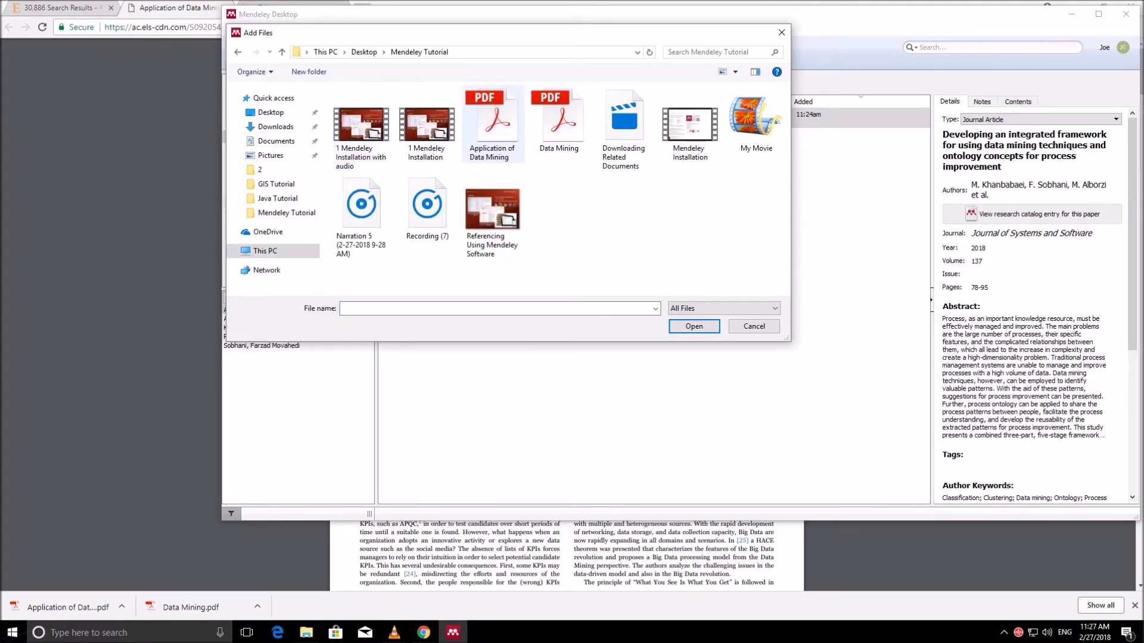
double_click(493, 125)
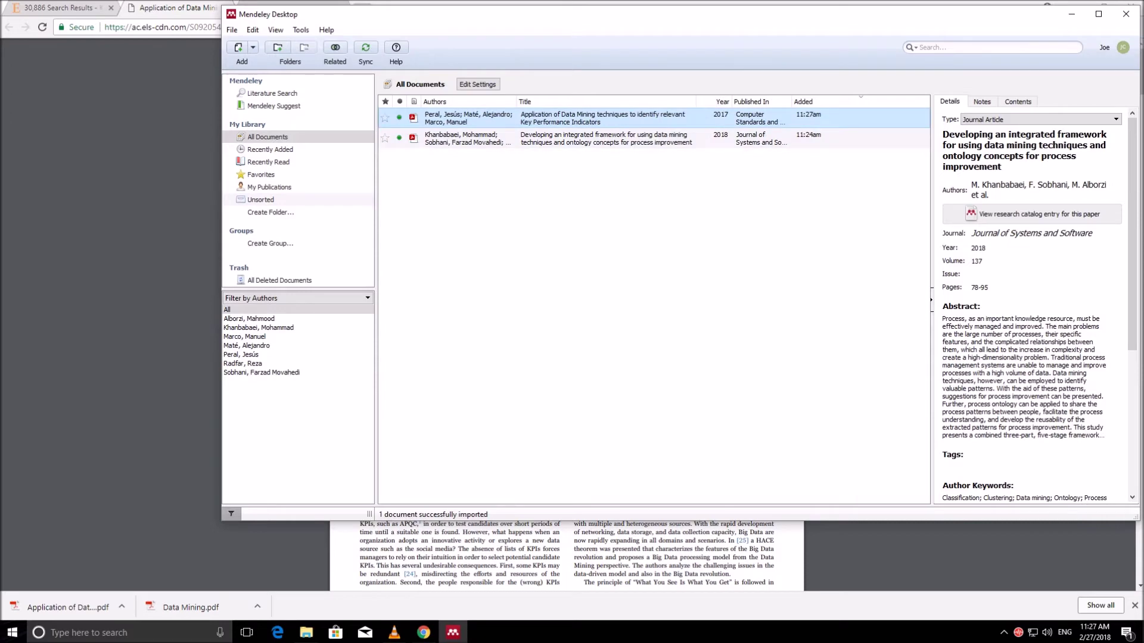
Step: Open the imported Key Performance Indicators paper and scroll through it
key(Return)
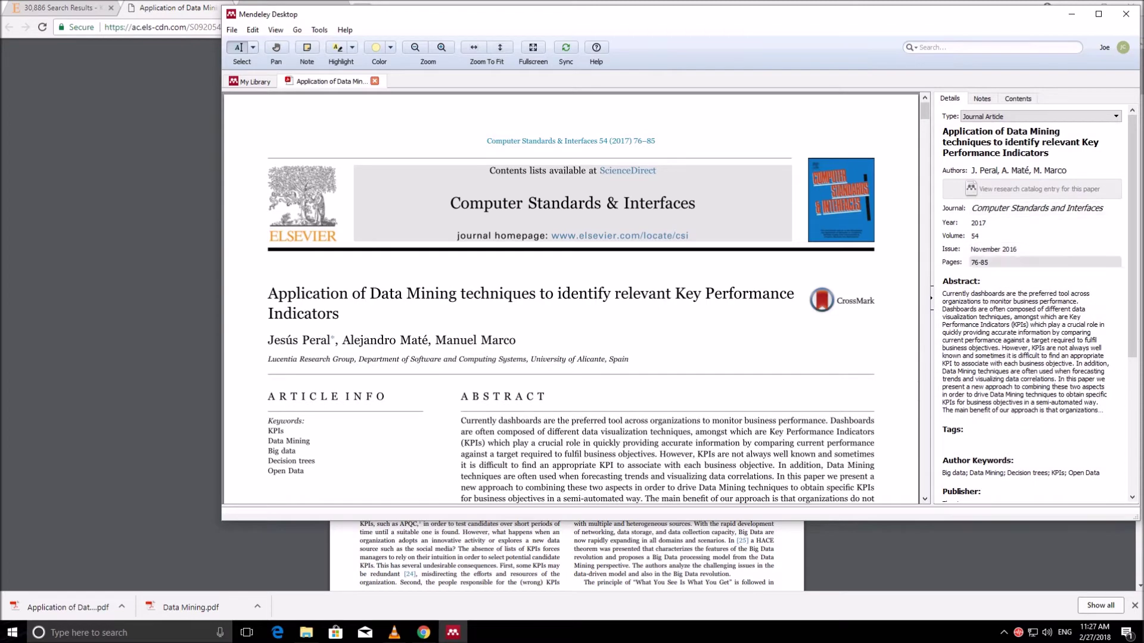
scroll(1037, 298, down, 5)
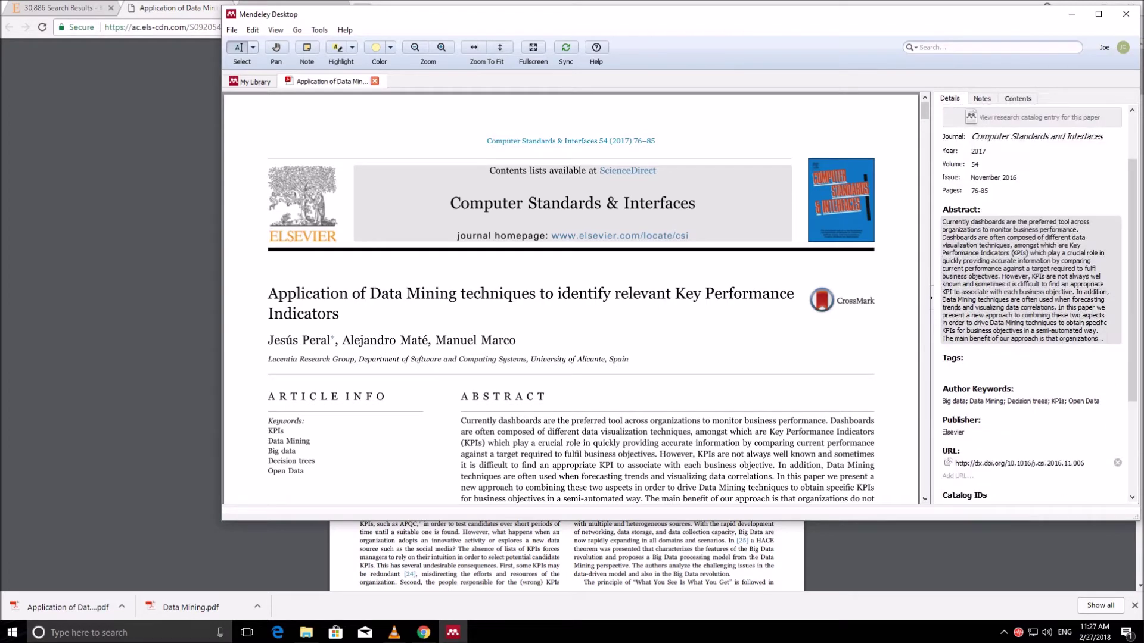
scroll(1037, 298, up, 5)
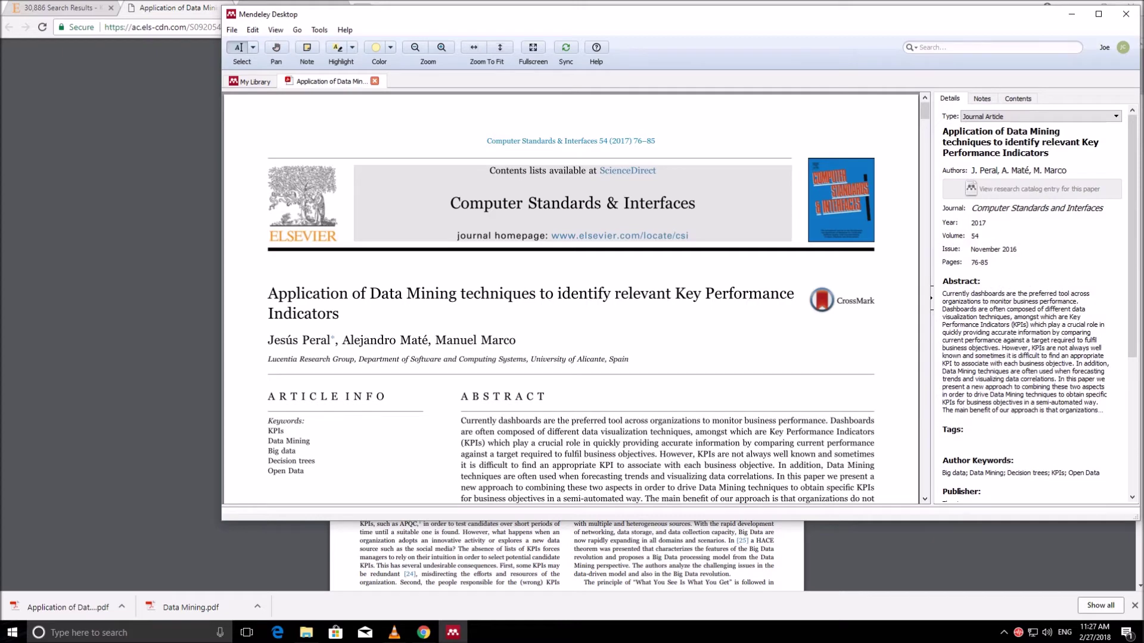
Step: Move the Mendeley window aside and start a blank manually entered reference
drag(536, 13, 469, 60)
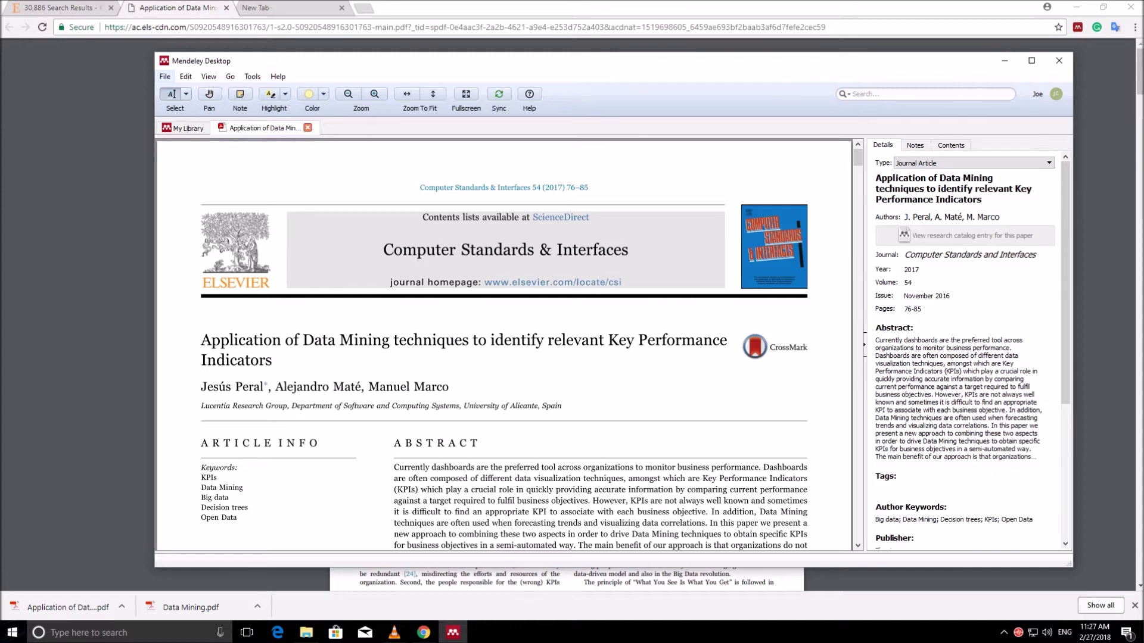
click(164, 76)
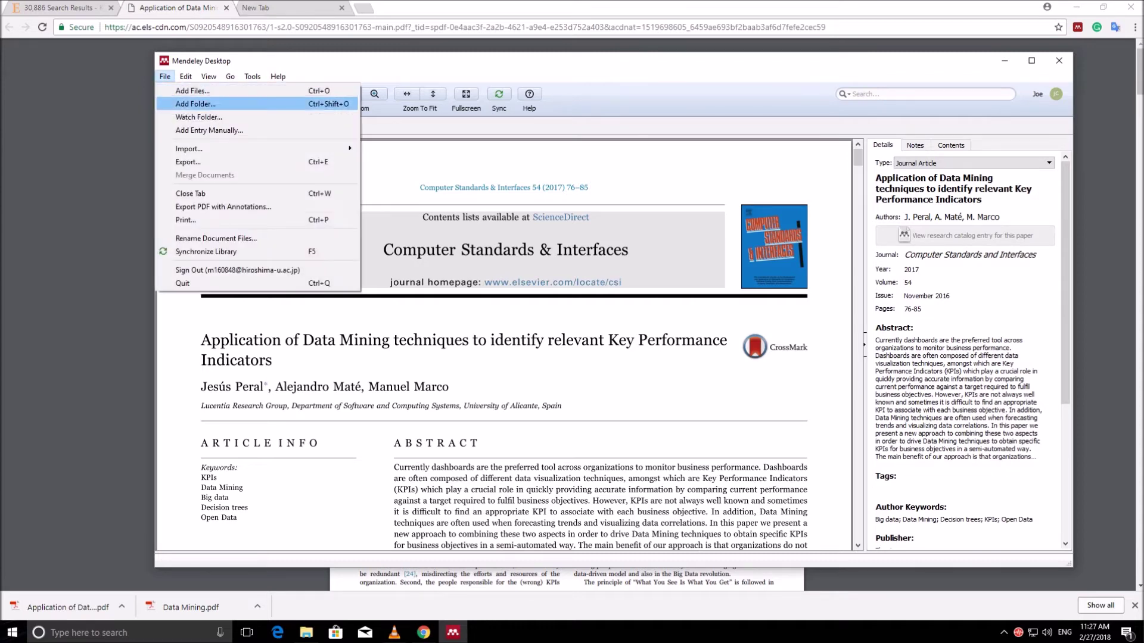
click(209, 130)
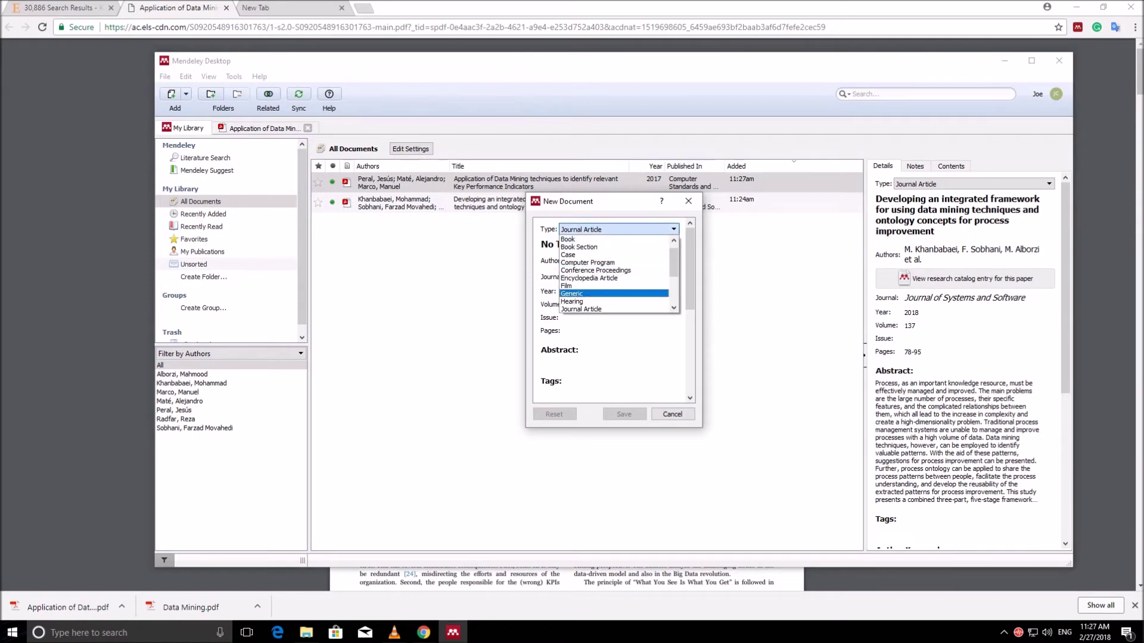
Step: Set the new reference type to Book and its title to 'Renewable Energy'
key(Up)
key(Up)
key(Up)
key(Up)
key(Up)
key(Return)
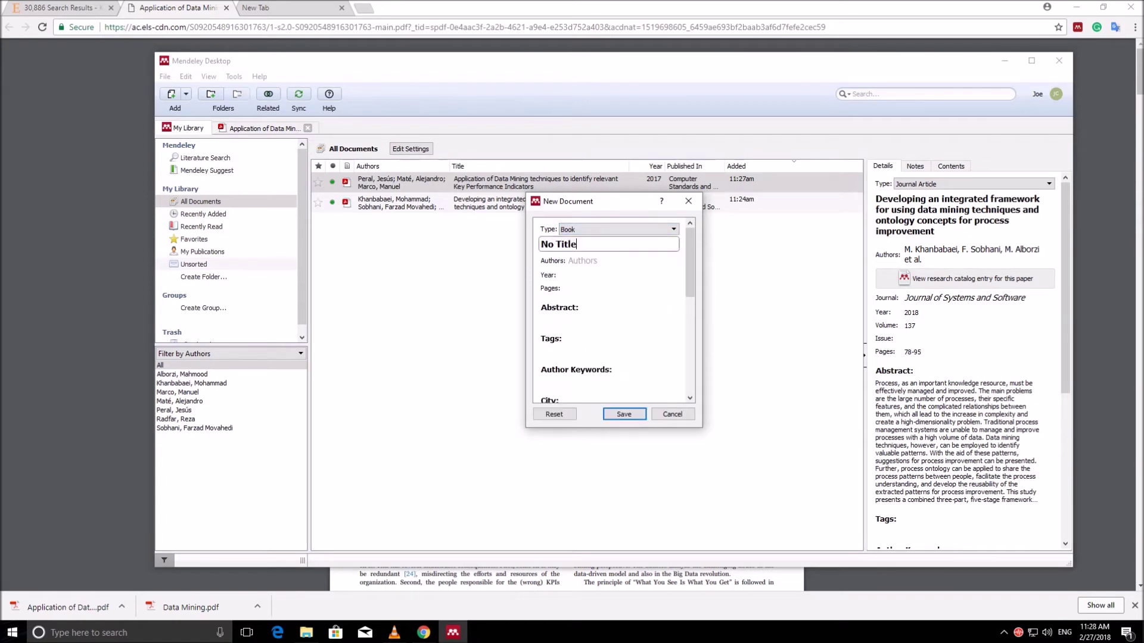
key(ctrl+a)
text(Renewable Energy)
key(Tab)
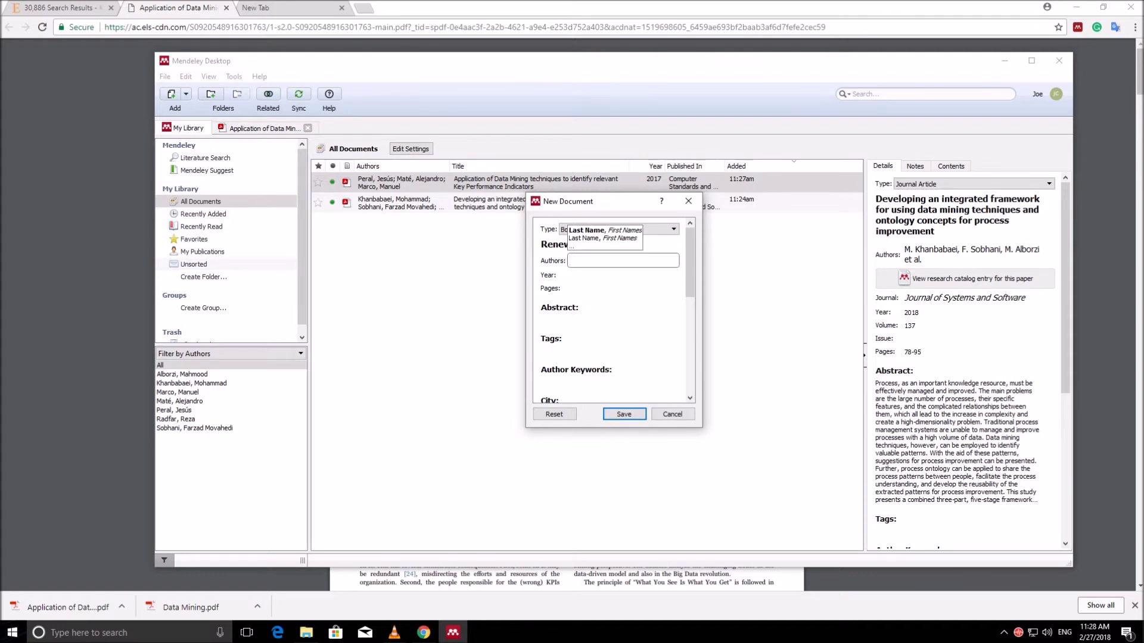
Step: Enter the book's author, year 2015 and 1020 pages
text(Boyle,)
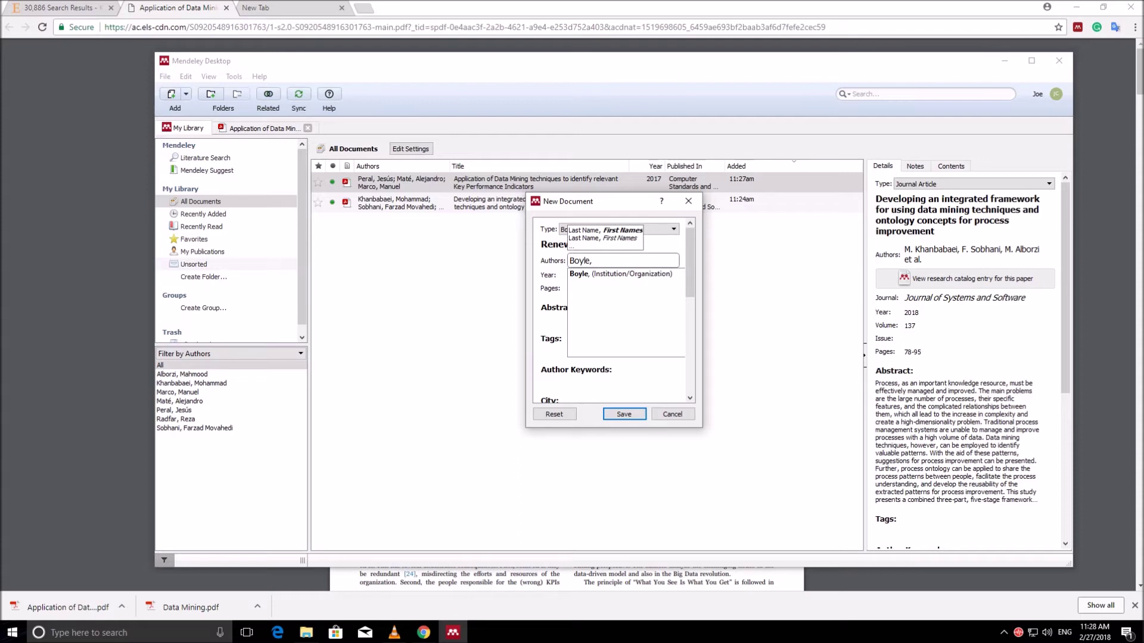
text( Godfreyu)
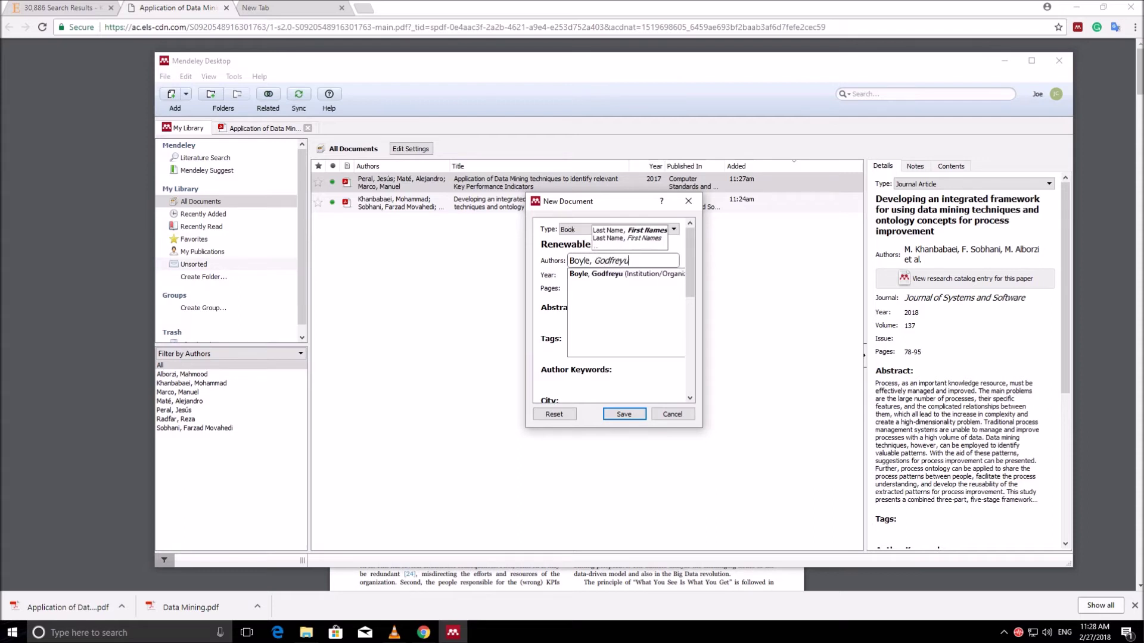
key(BackSpace)
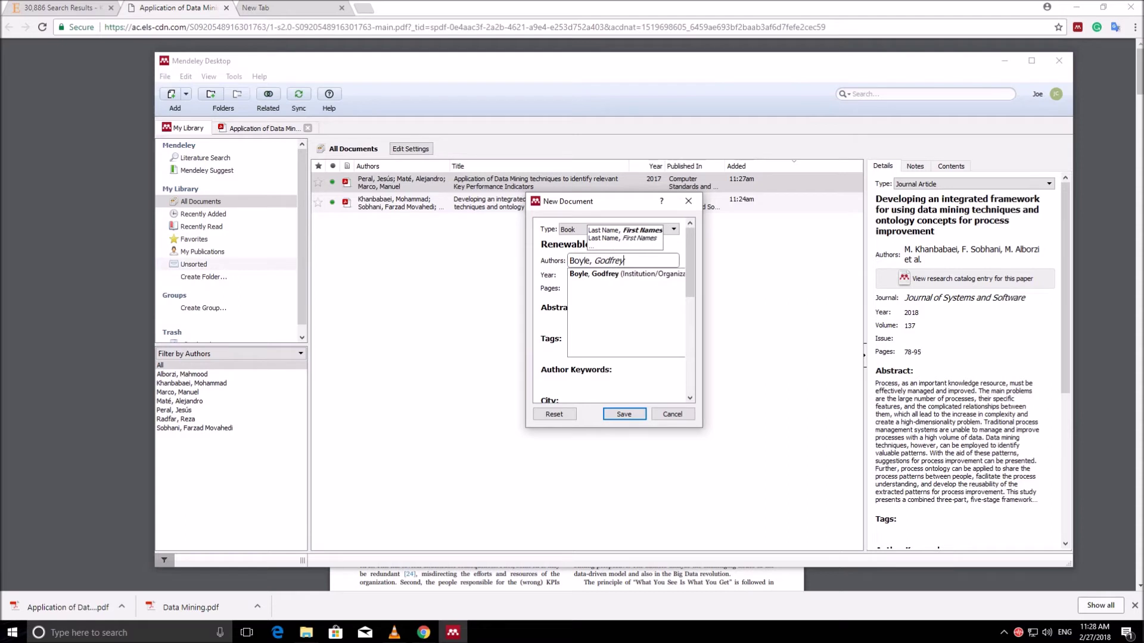
key(Return)
click(596, 276)
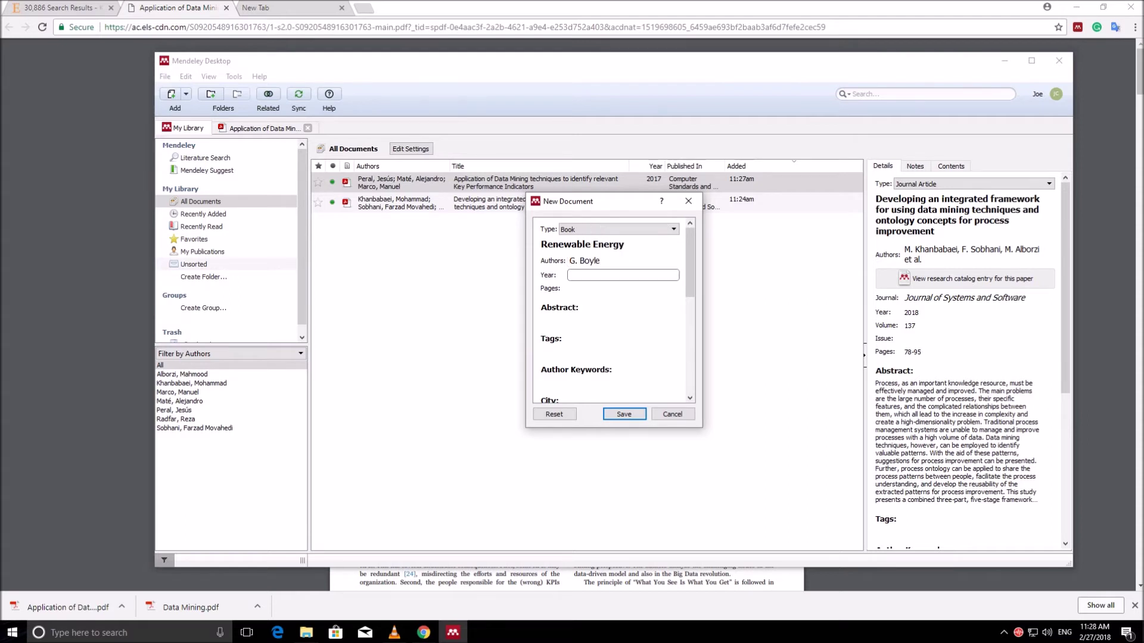
text(2015)
key(Tab)
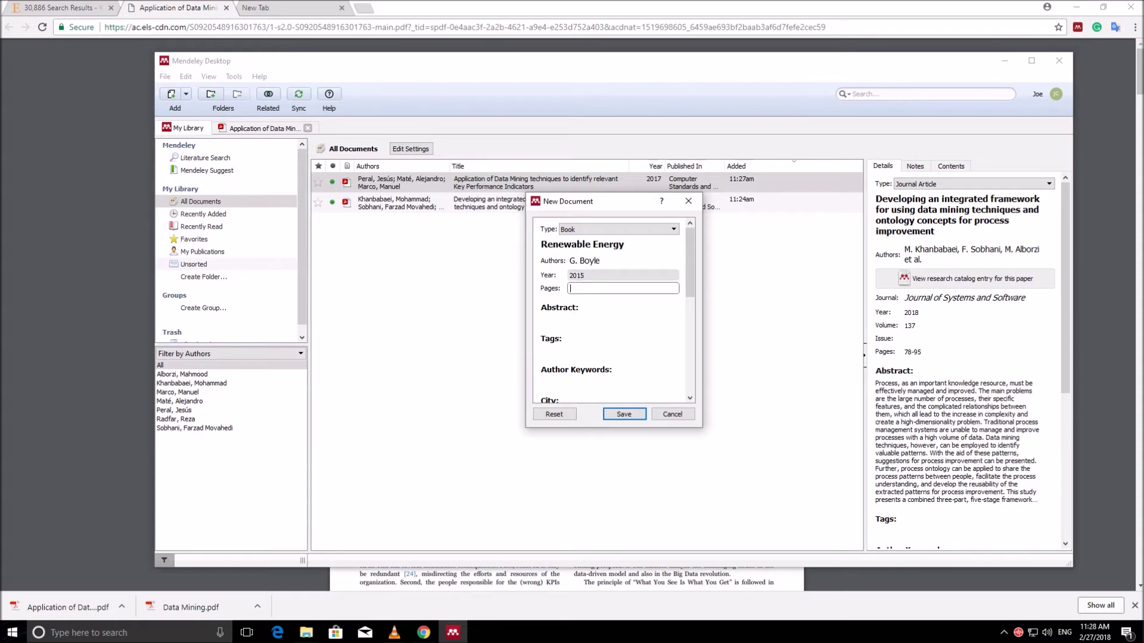
text(1020)
key(Tab)
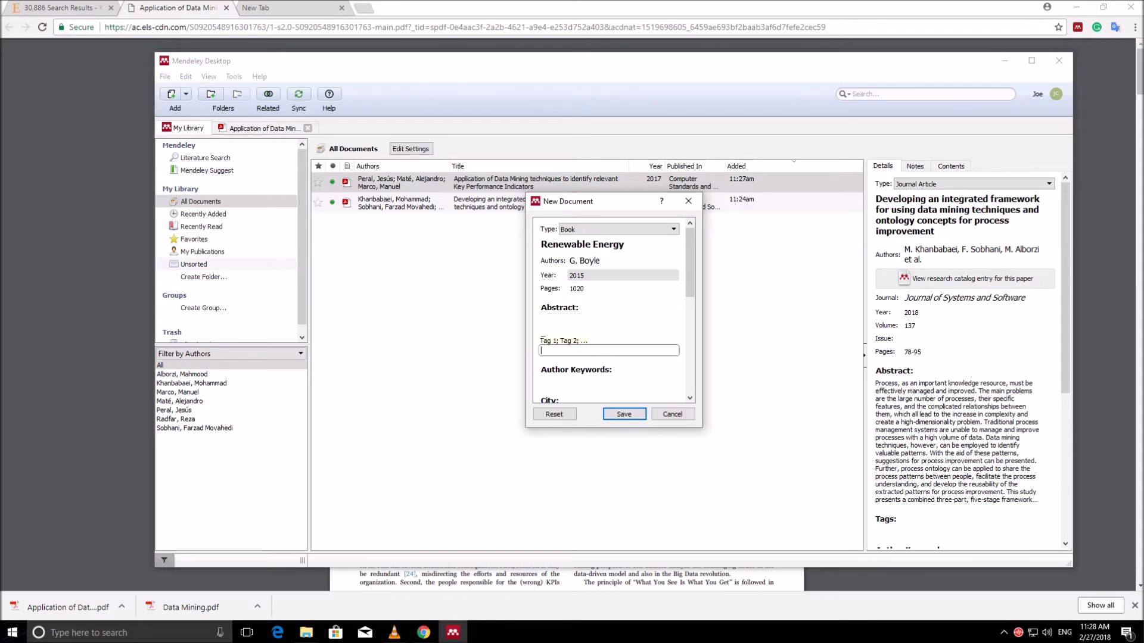
Step: Set the book's city to 'Bangalore, India'
scroll(608, 298, down, 3)
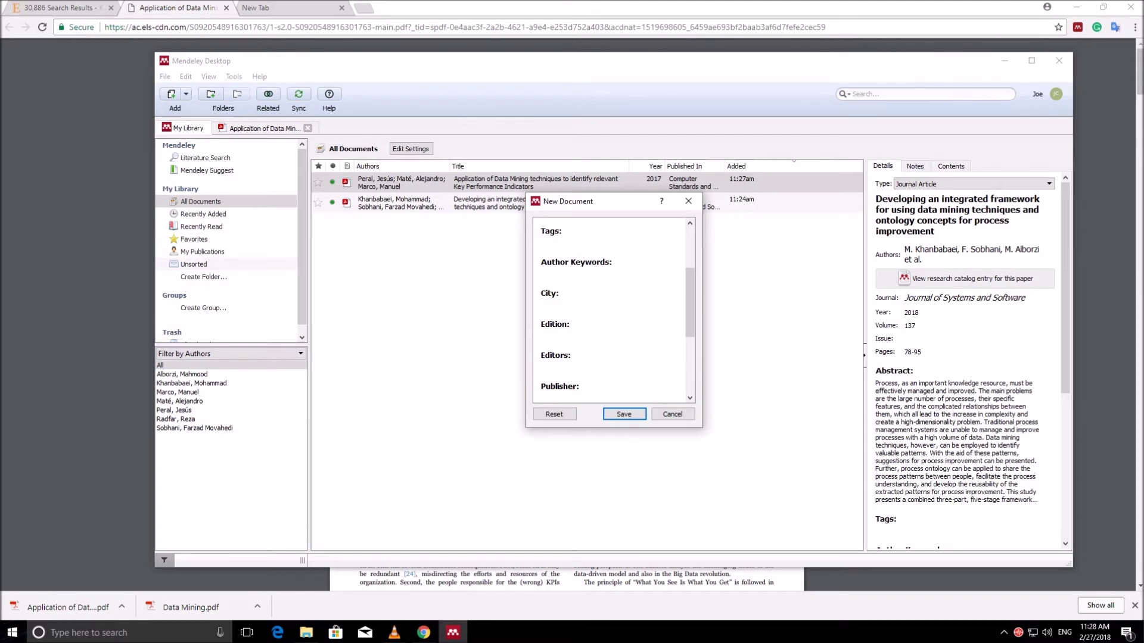
click(609, 305)
text(Banglal)
text(ore, India)
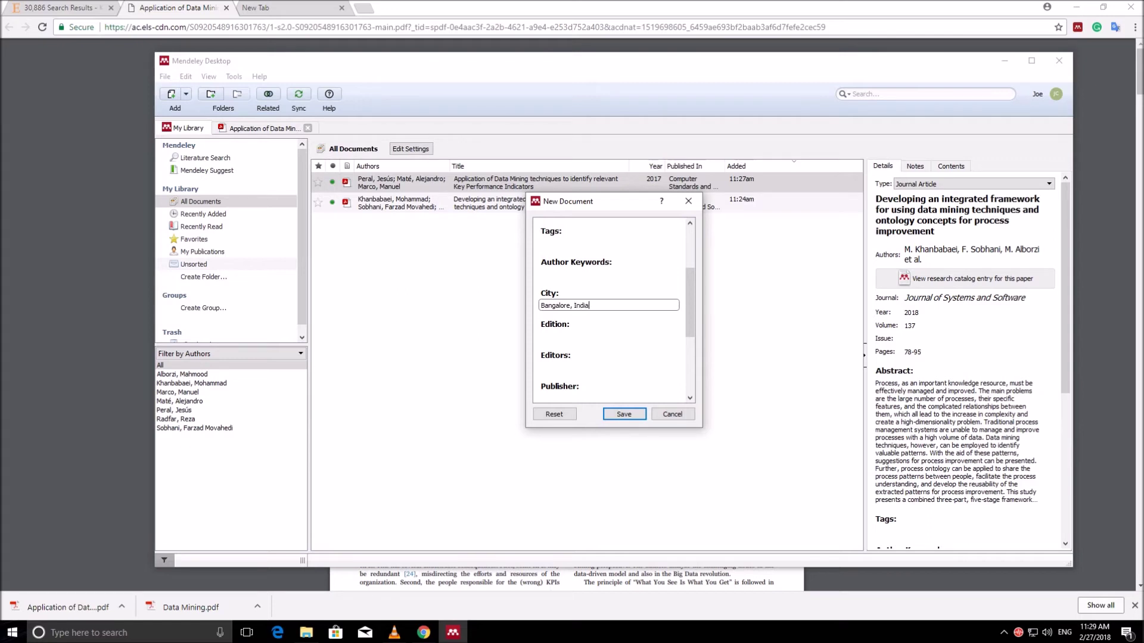
key(Tab)
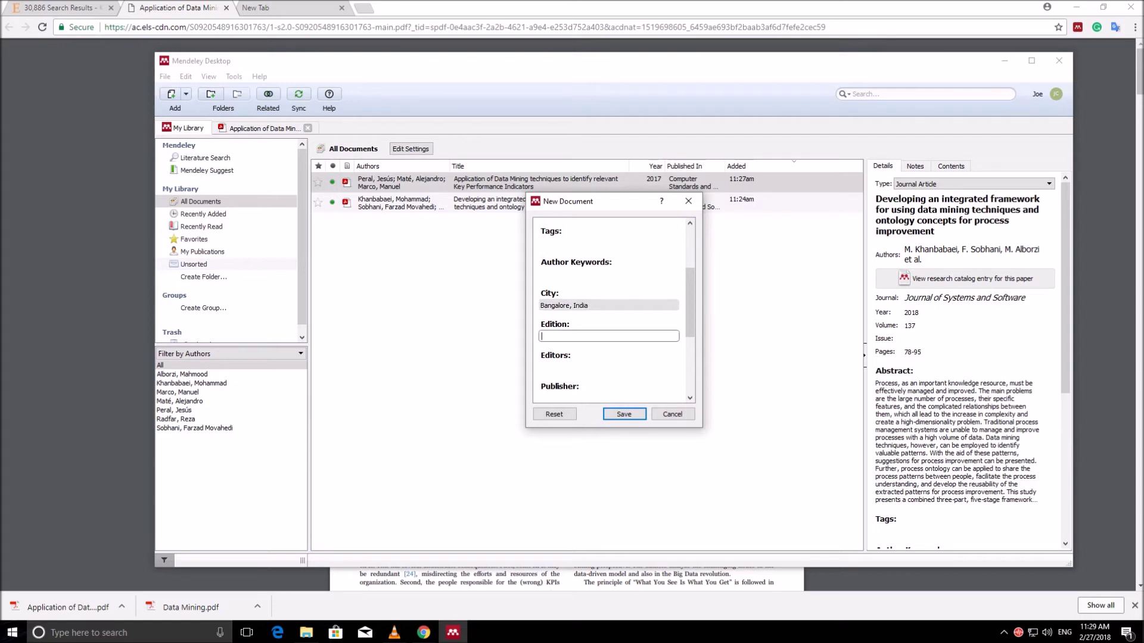
Step: Enter edition '3rd' and the editor's name, returning to the empty Publisher field
text(3rd)
key(Tab)
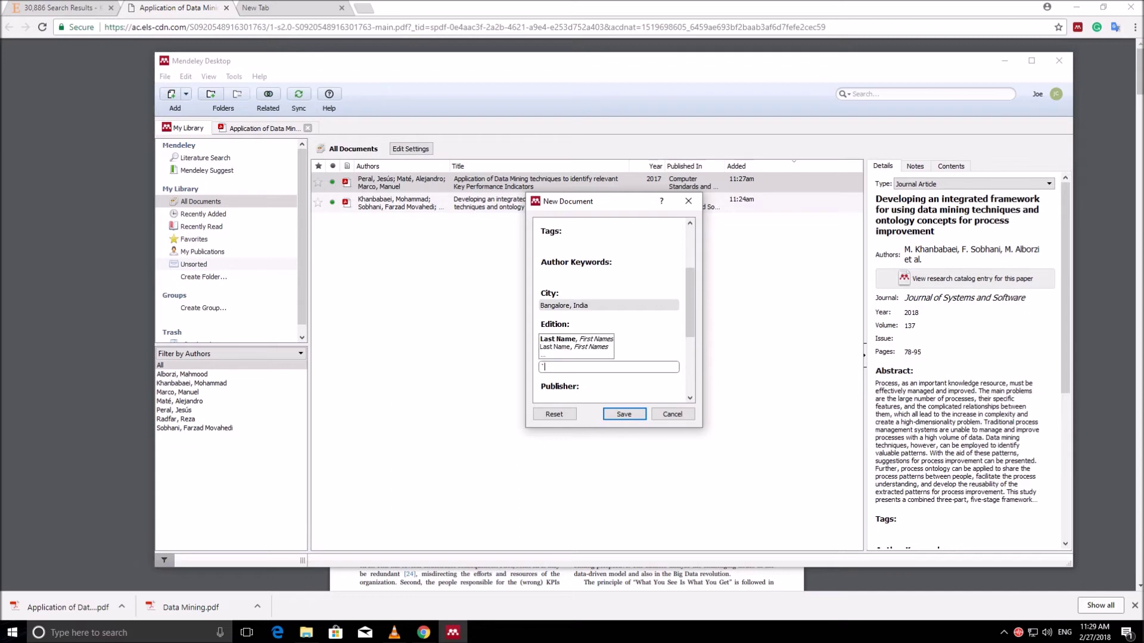
key(BackSpace)
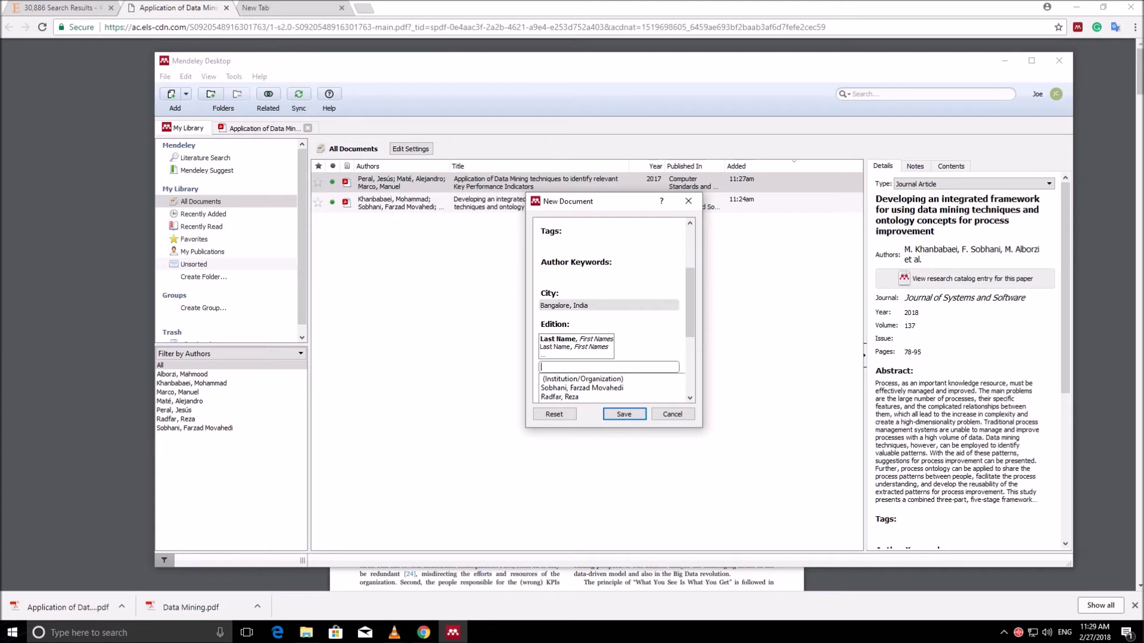
text(Jonathan)
text( Cab)
text(er)
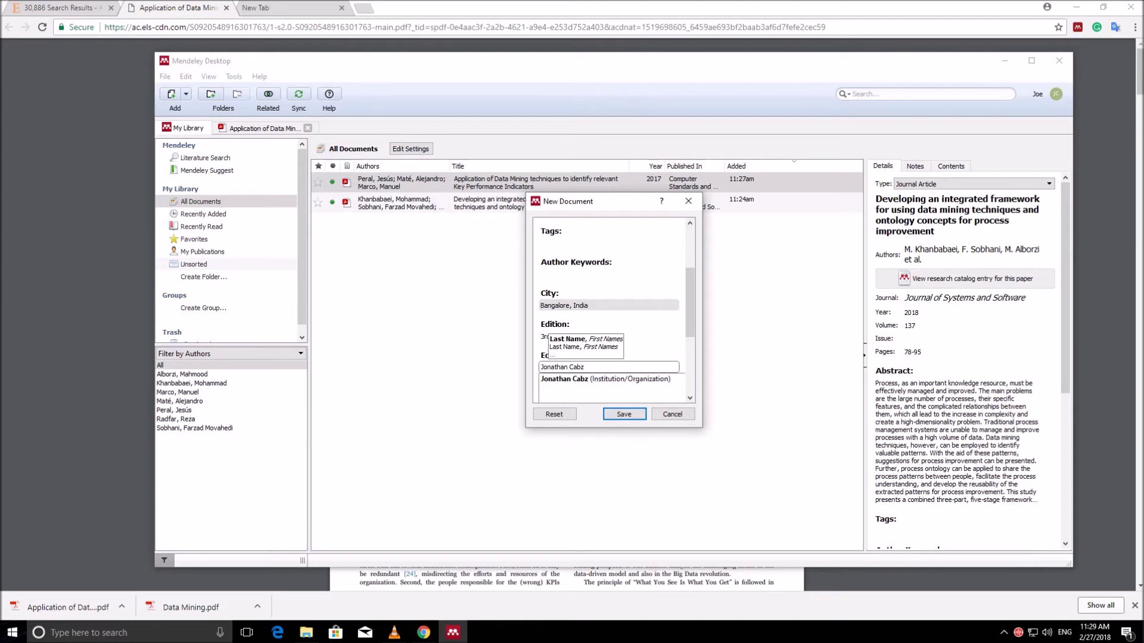
key(Tab)
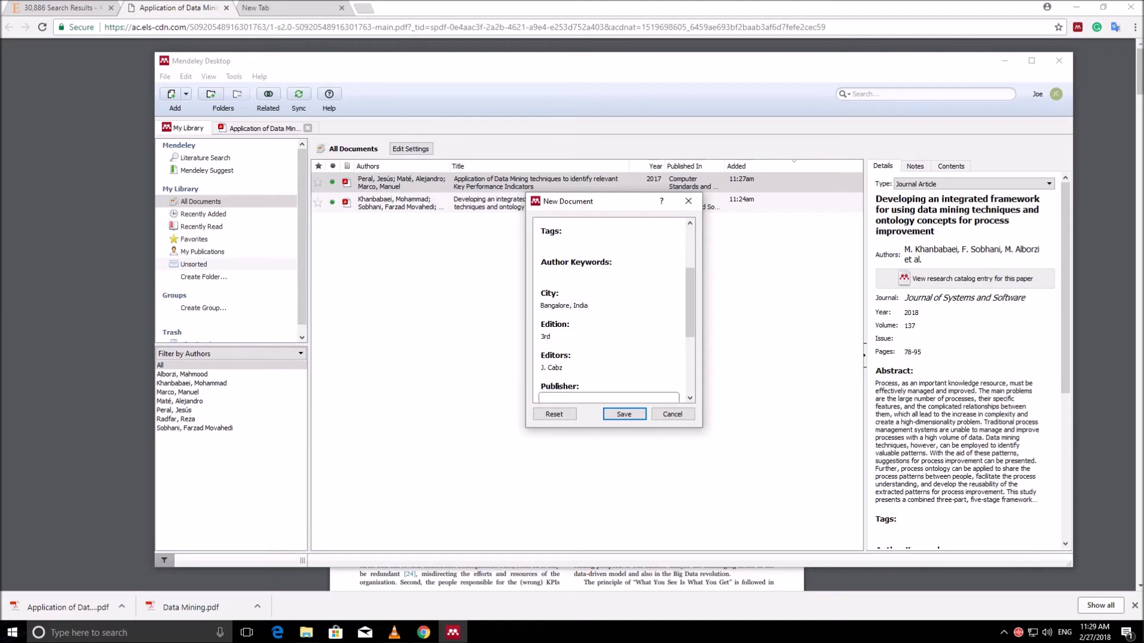
key(Tab)
key(shift+Tab)
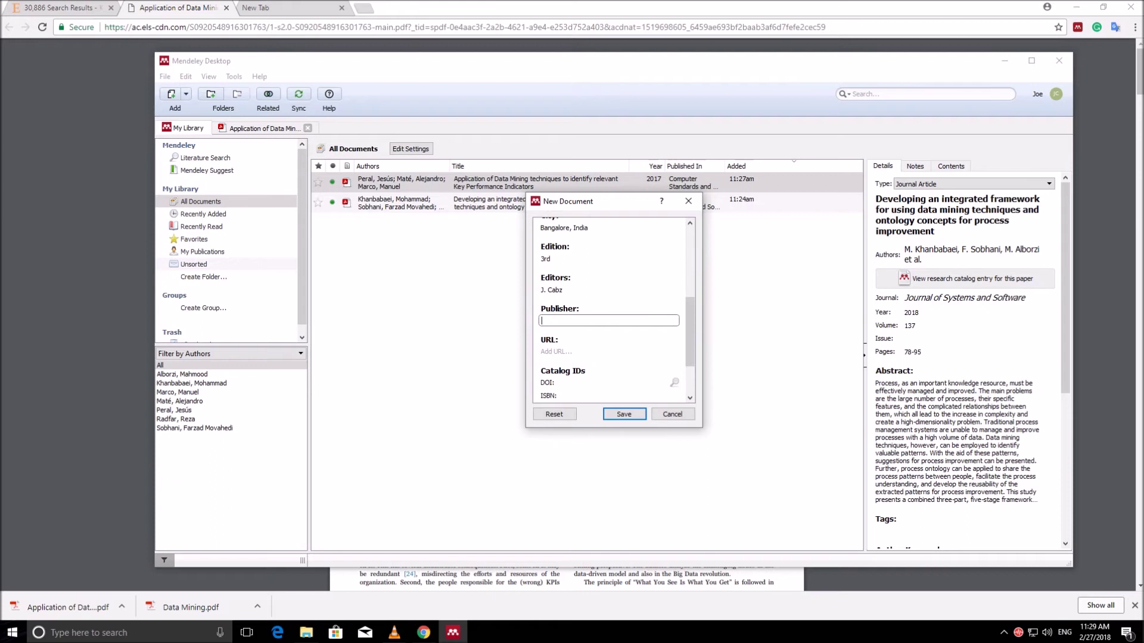
text(Oxfird Univeristy Press)
key(Return)
scroll(613, 306, down, 1)
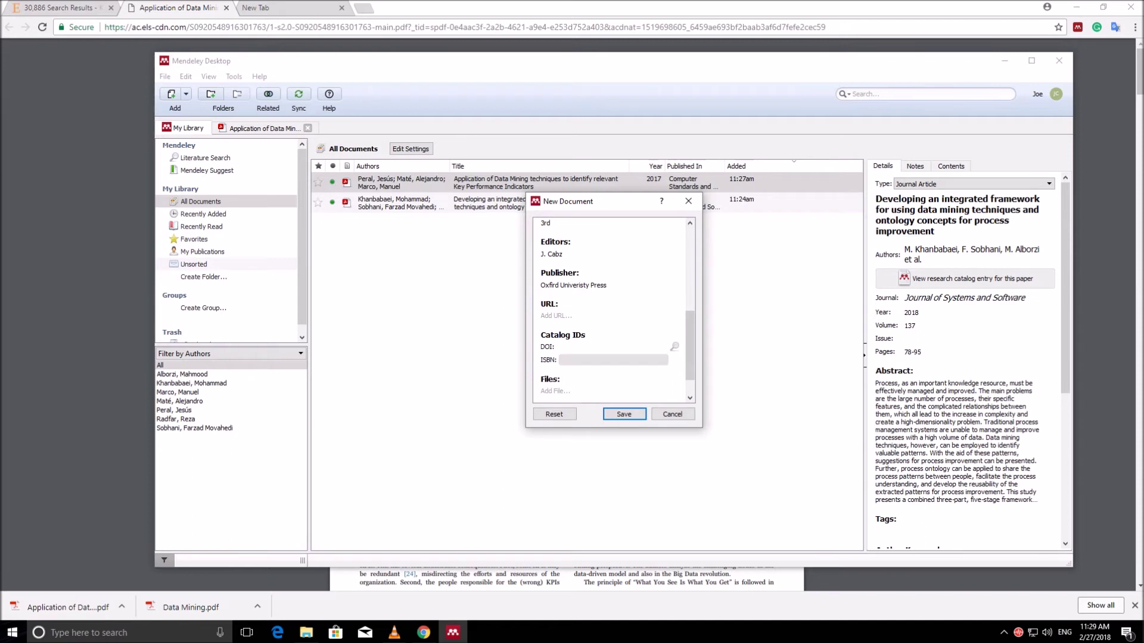
click(561, 360)
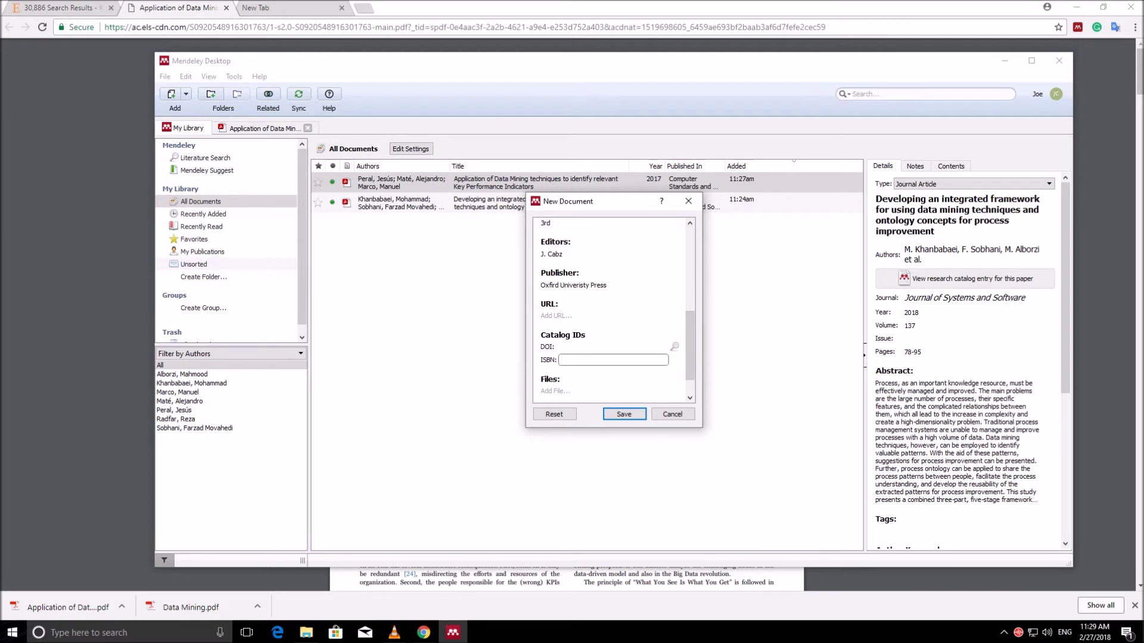
text(9780199545339)
drag(689, 345, 690, 262)
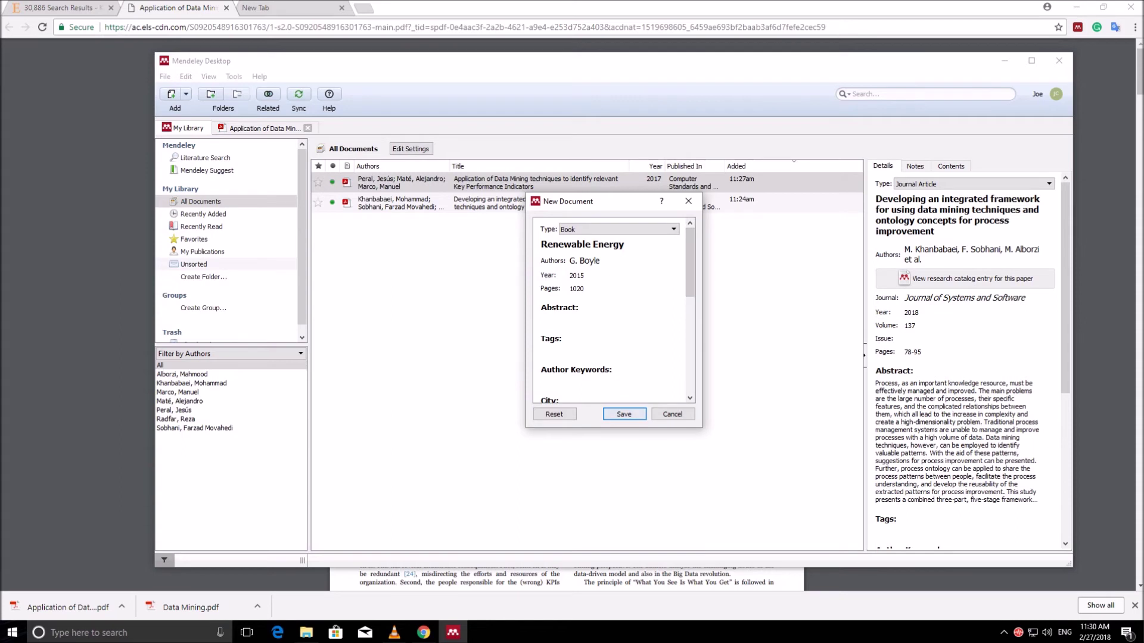
click(624, 414)
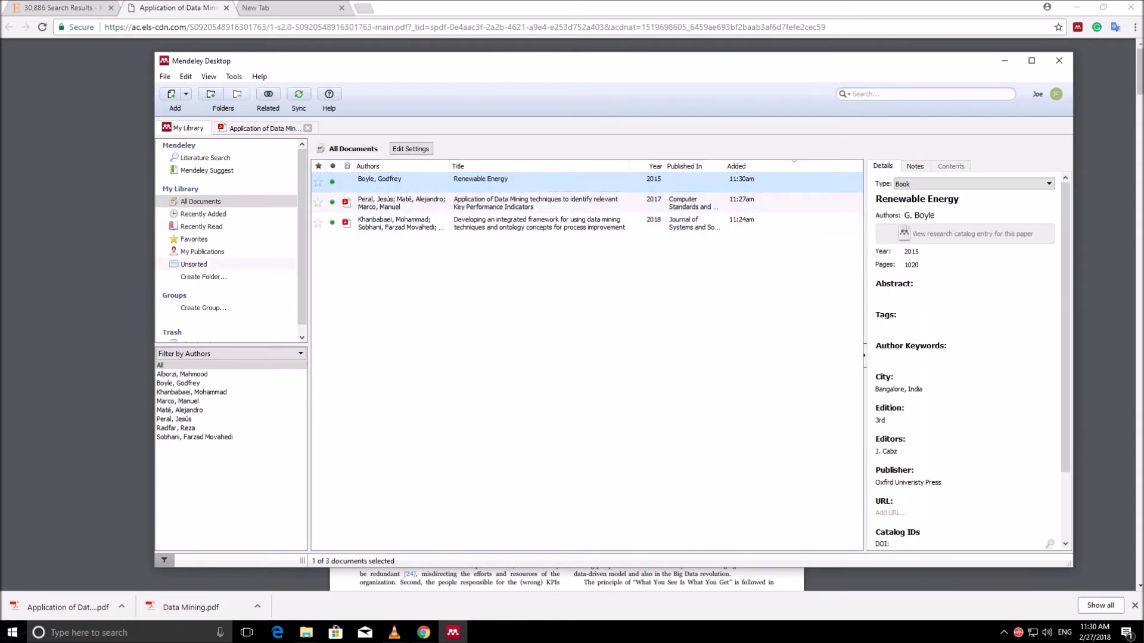
Step: Look over the saved Renewable Energy book's details, then bring Chrome's empty new tab forward
scroll(965, 357, down, 3)
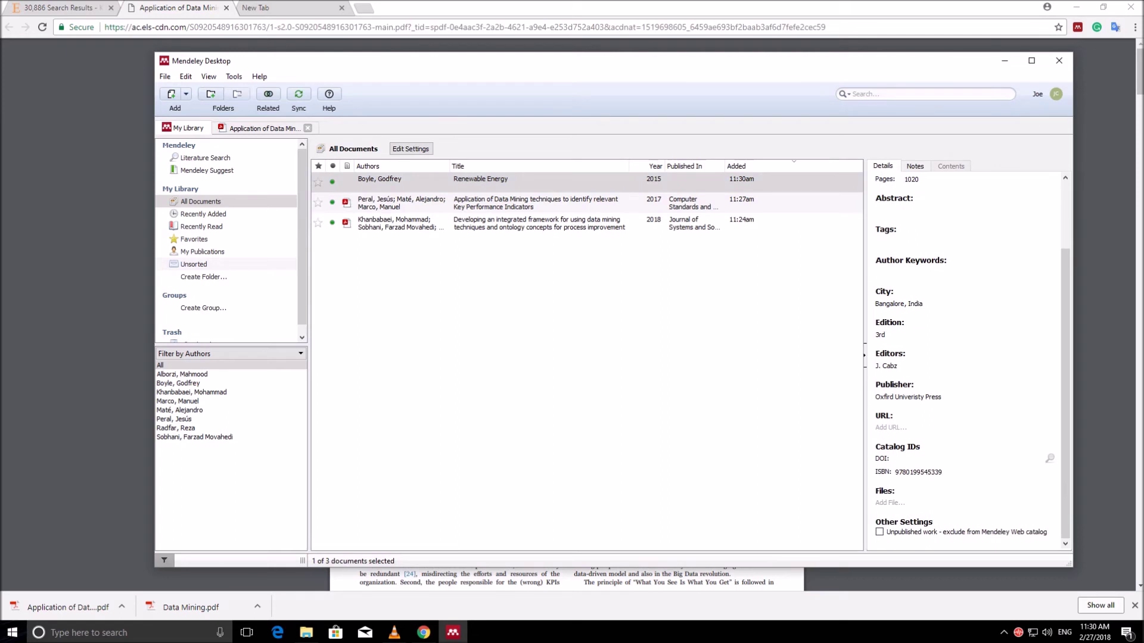
scroll(965, 358, up, 3)
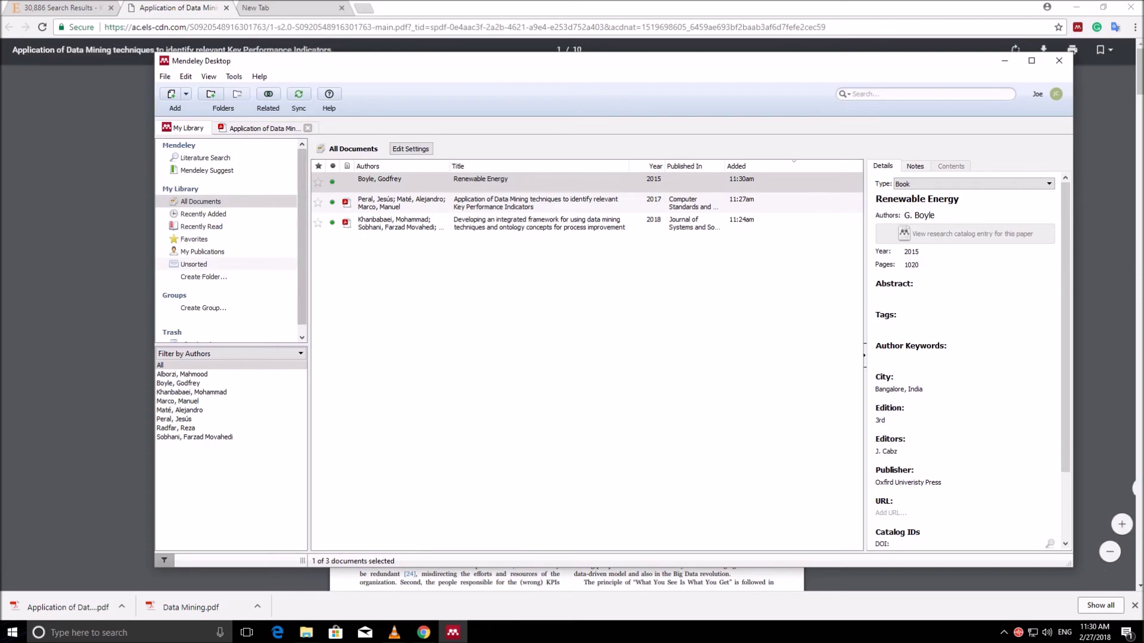
click(280, 8)
Step: Close the Application of Data Mining PDF tab and open the 'Textual analysis' result's article page
click(226, 8)
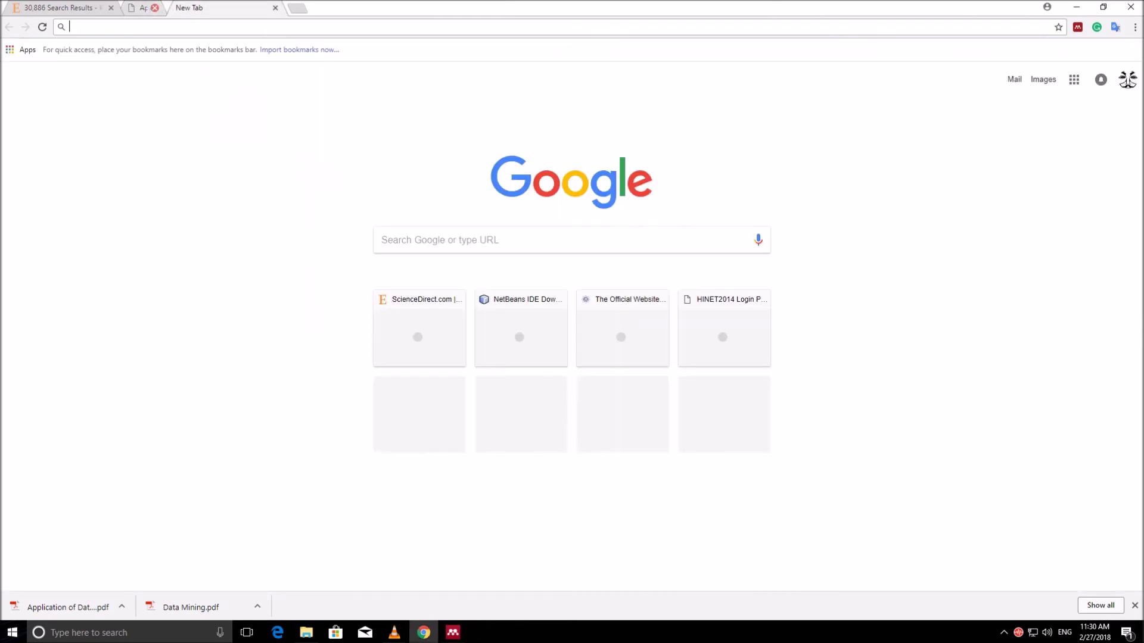
click(60, 7)
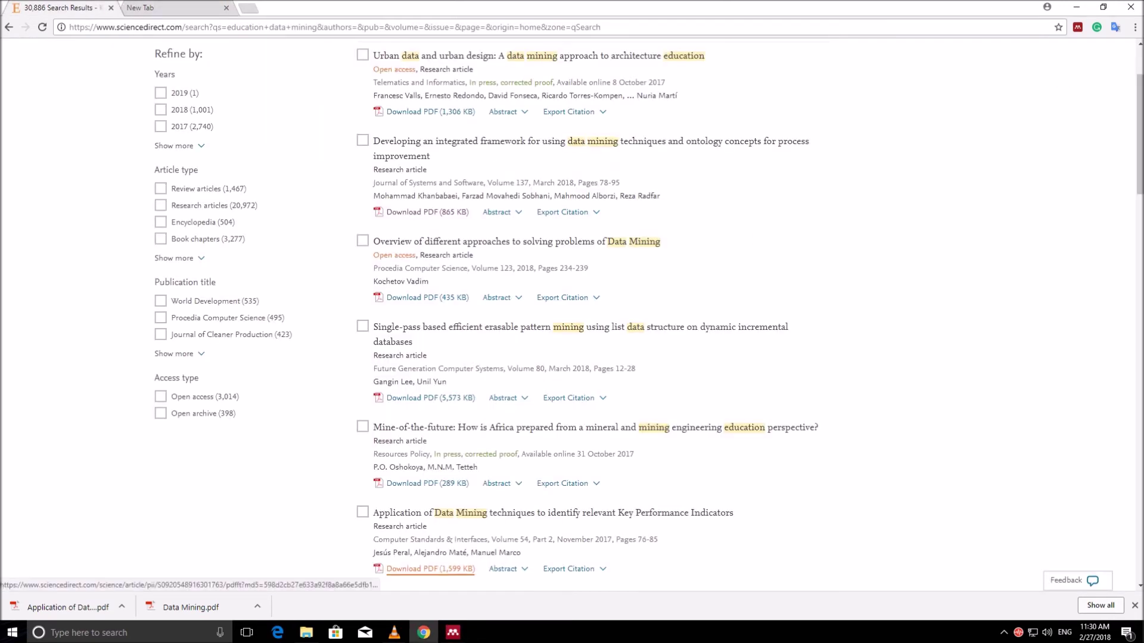
scroll(420, 301, up, 2)
scroll(420, 300, up, 1)
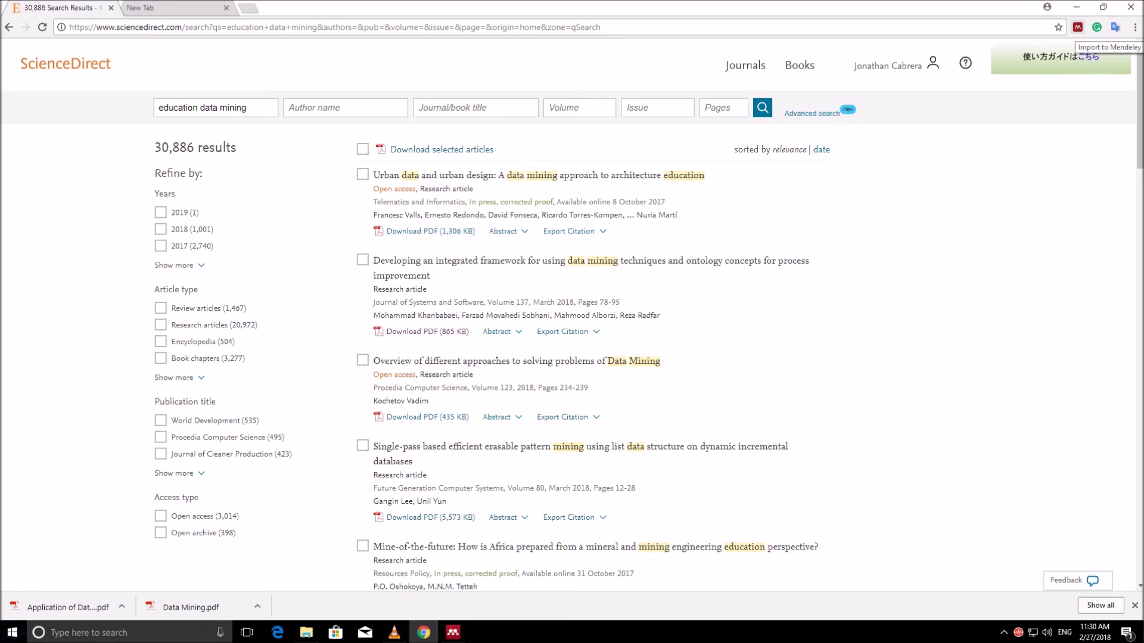
scroll(429, 567, down, 2)
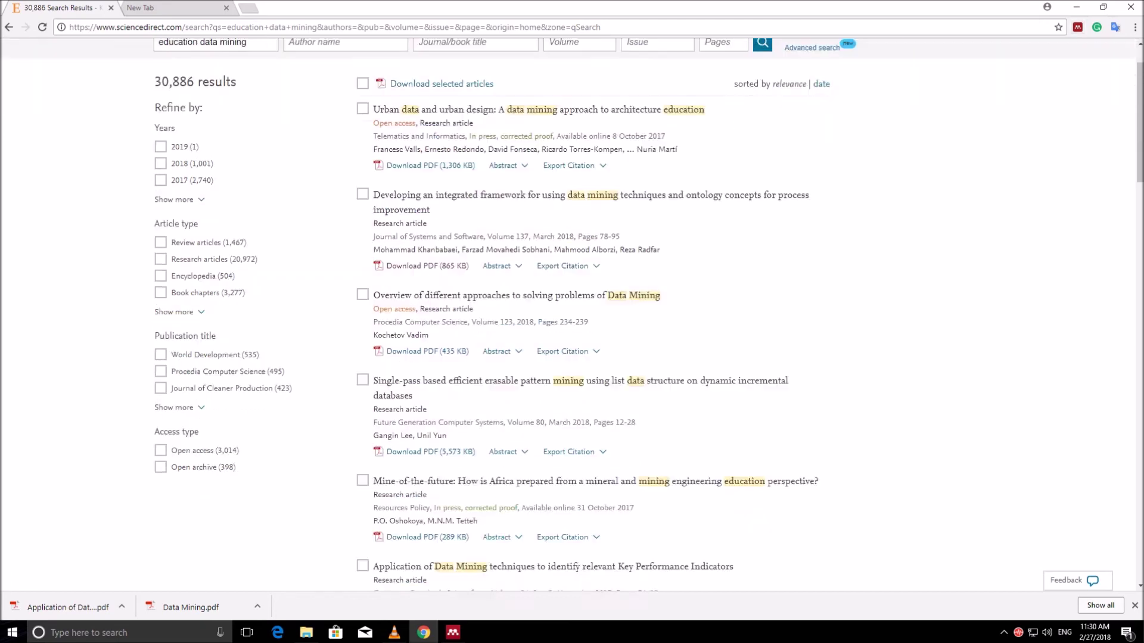
scroll(429, 567, down, 6)
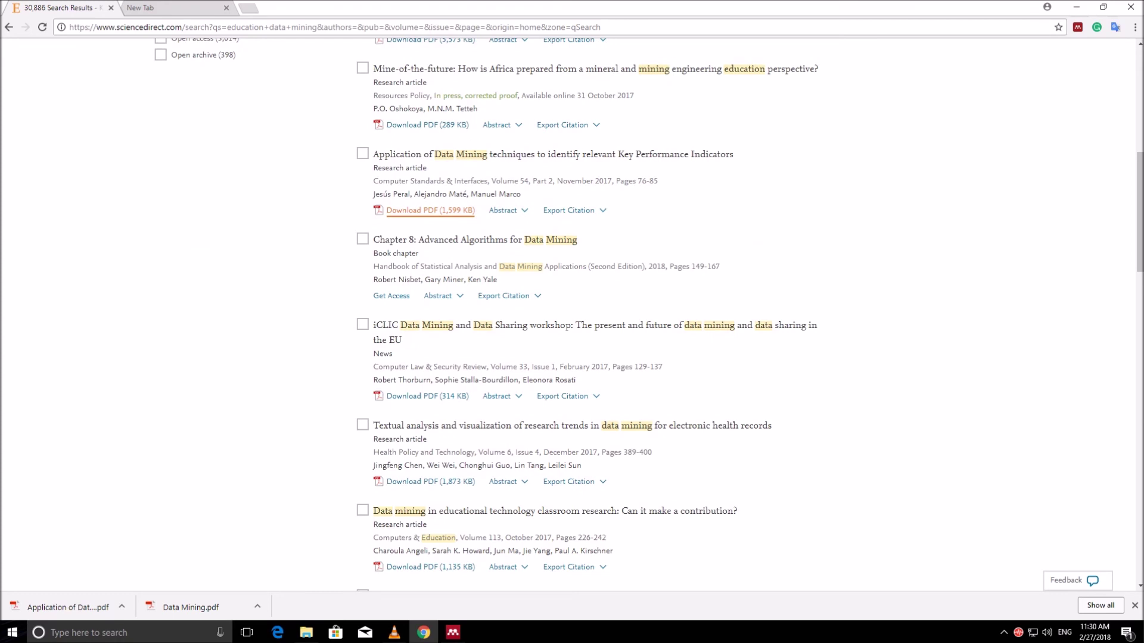
click(572, 426)
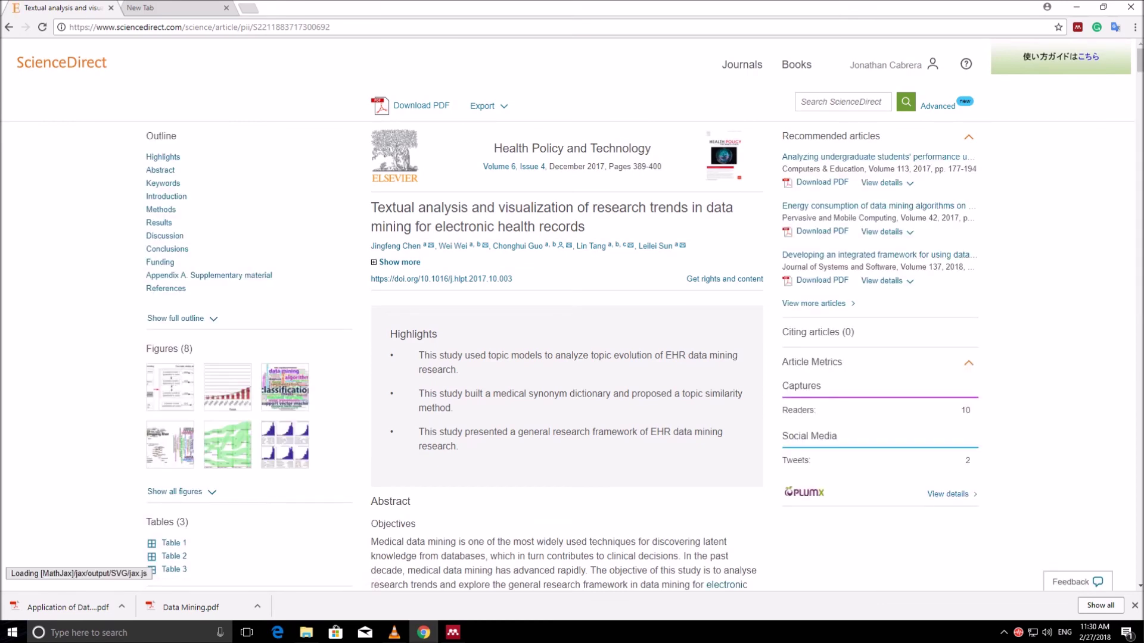
Step: Open the Textual analysis article's PDF and launch the Mendeley Web Importer extension for it
click(421, 106)
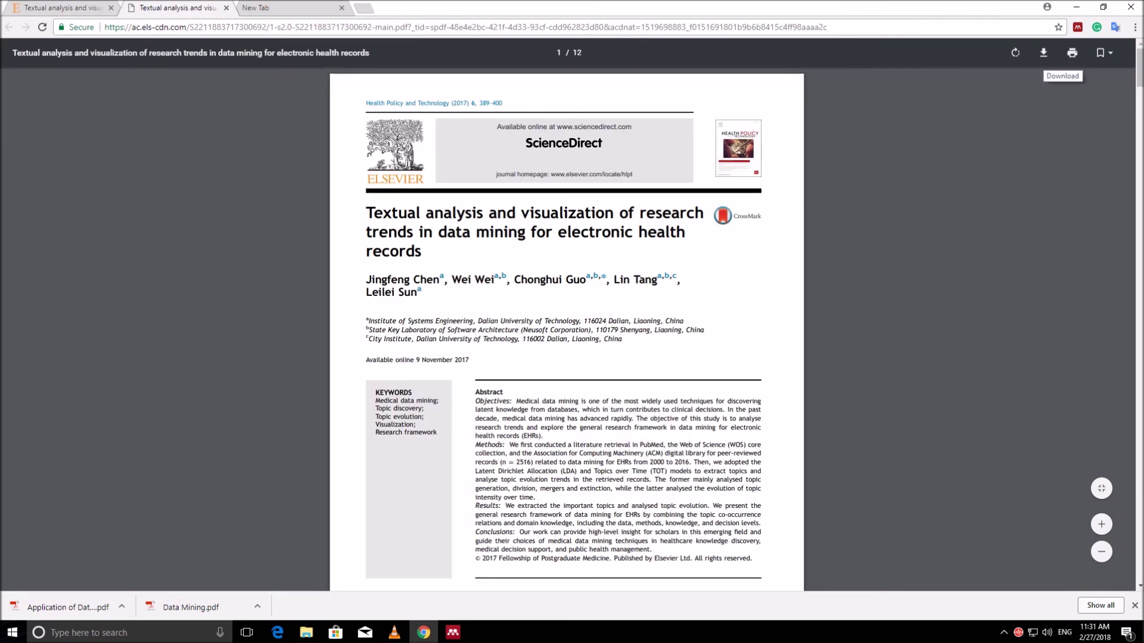
right_click(733, 253)
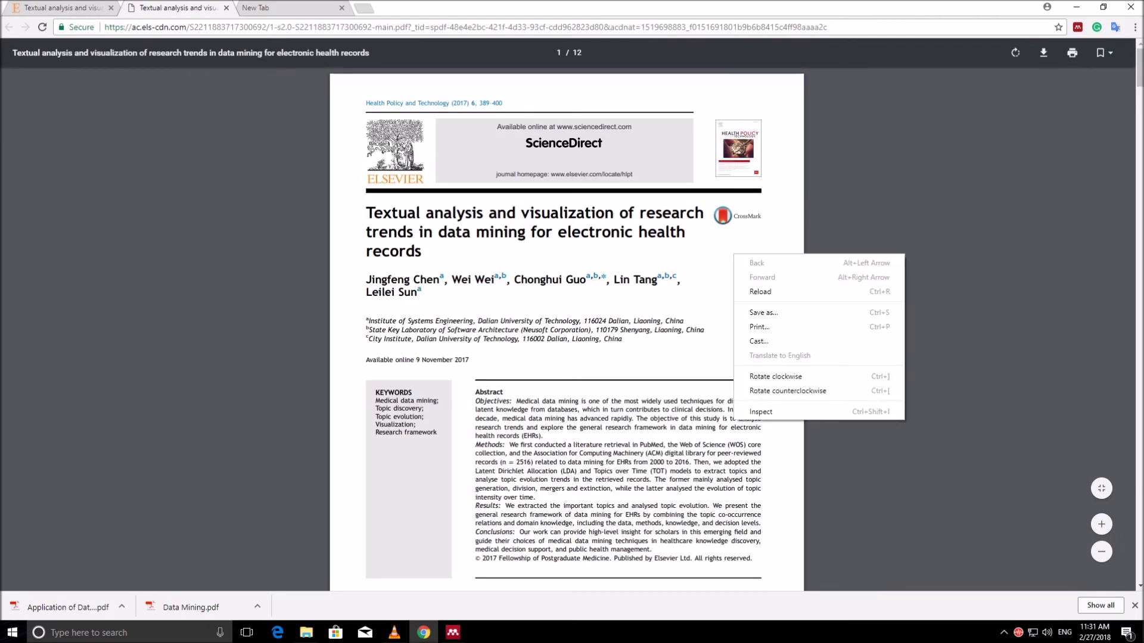
key(Escape)
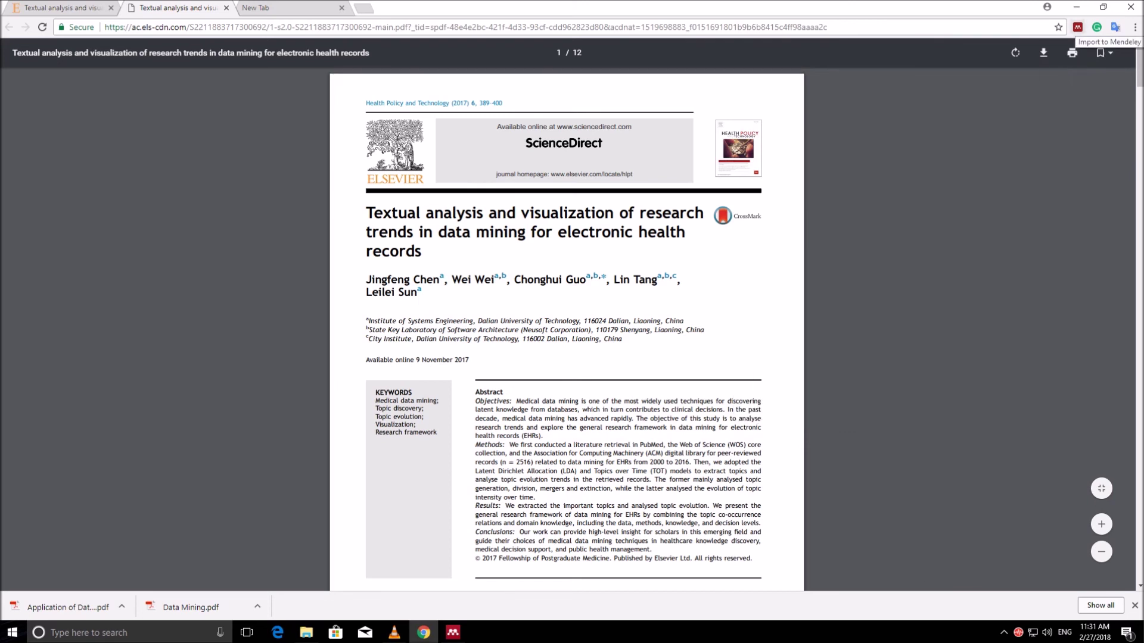
click(1077, 27)
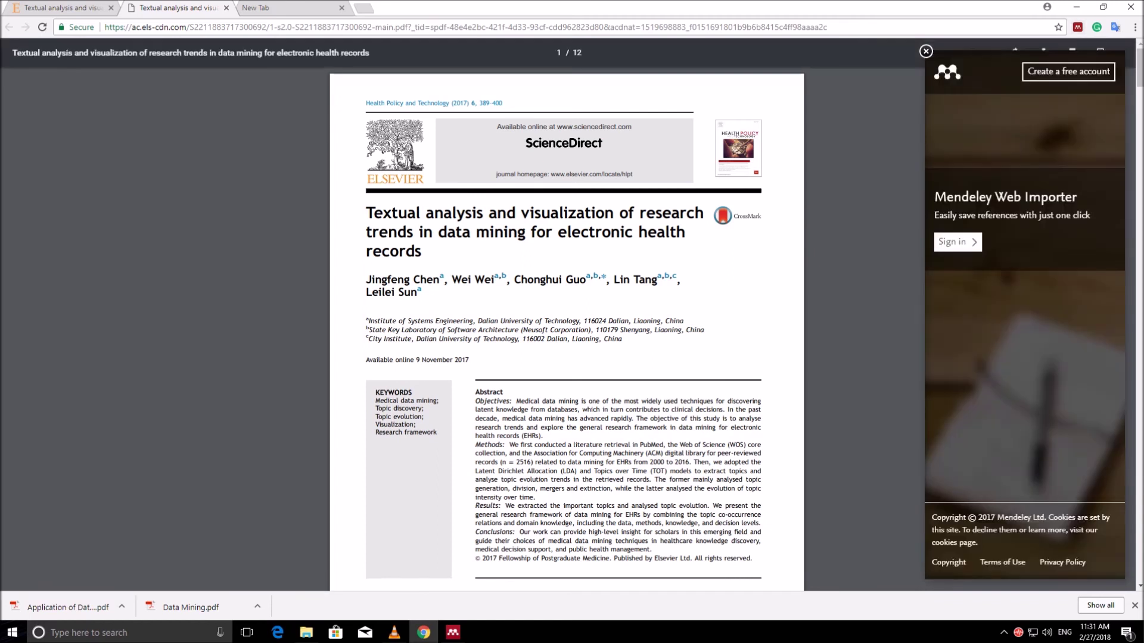
Step: Sign in to the importer and save the Textual analysis article with its PDF to Mendeley
click(957, 242)
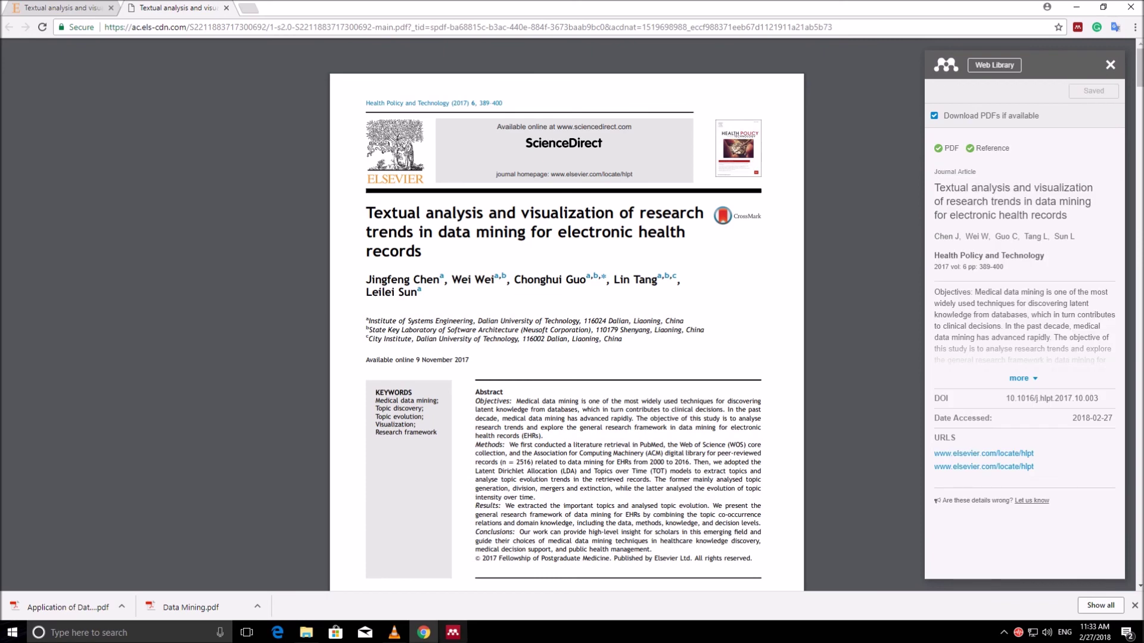
click(452, 633)
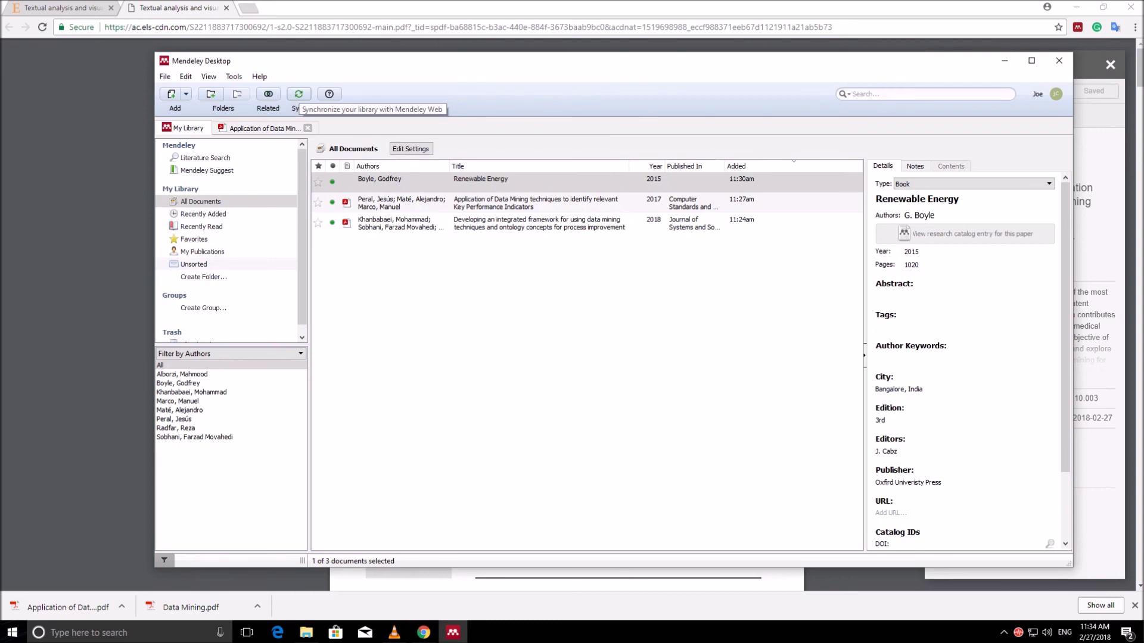
Step: Sync the library to pull in the Textual analysis article, then open its PDF in the reader
click(298, 96)
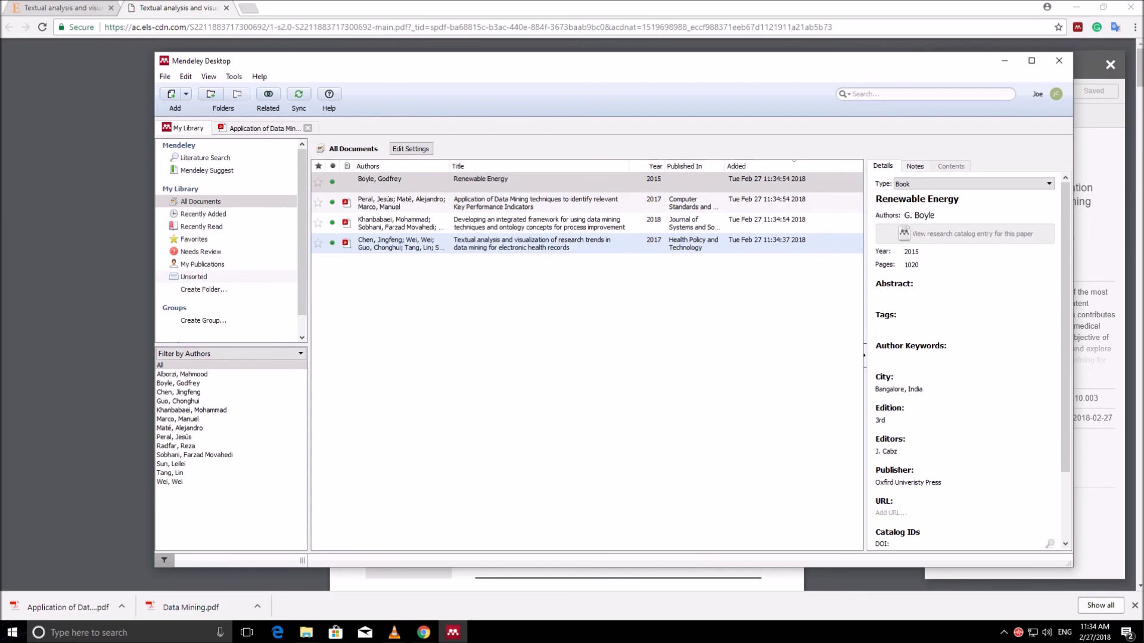
double_click(504, 243)
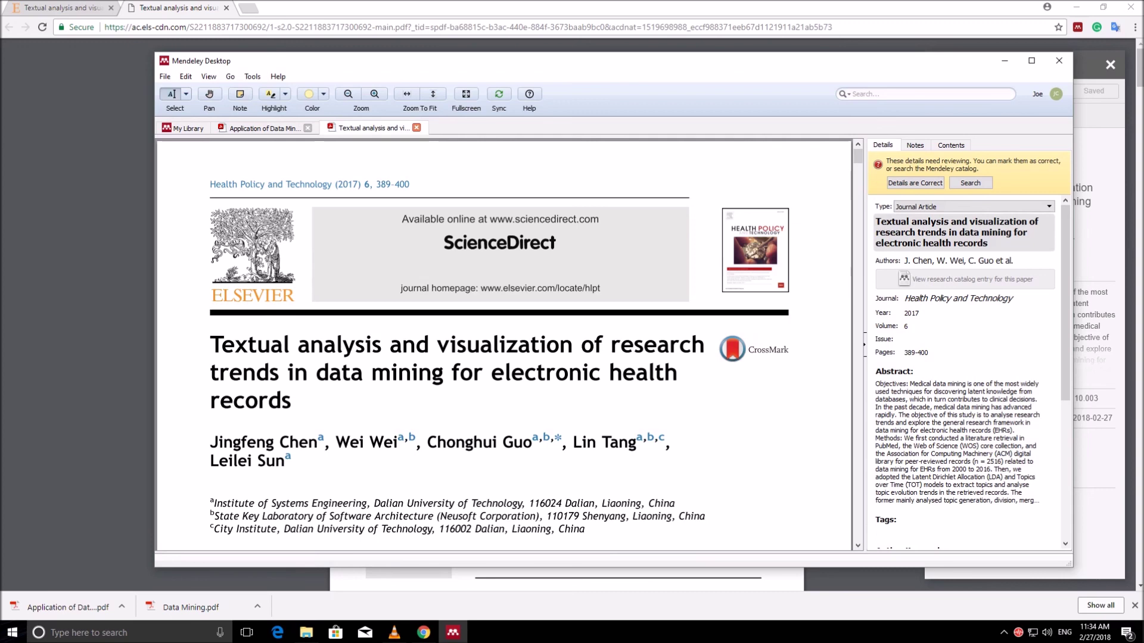
Step: Review the Textual analysis article's details (2017, Health Policy and Technology, pages 389-400), then restore VLC
scroll(962, 387, down, 2)
scroll(962, 370, down, 3)
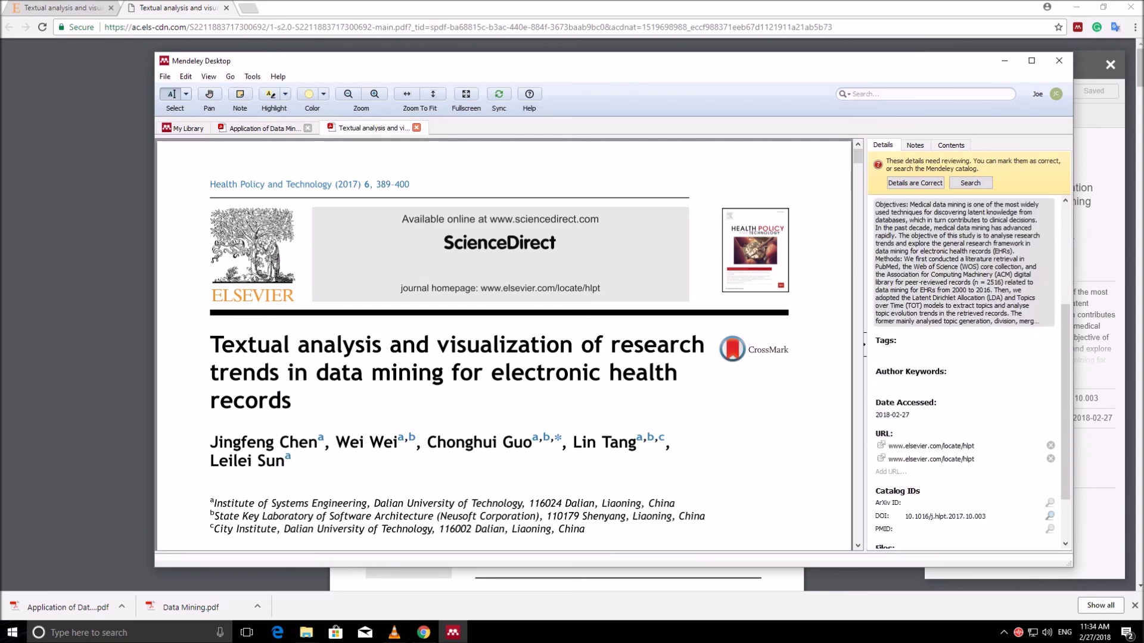
scroll(962, 369, down, 2)
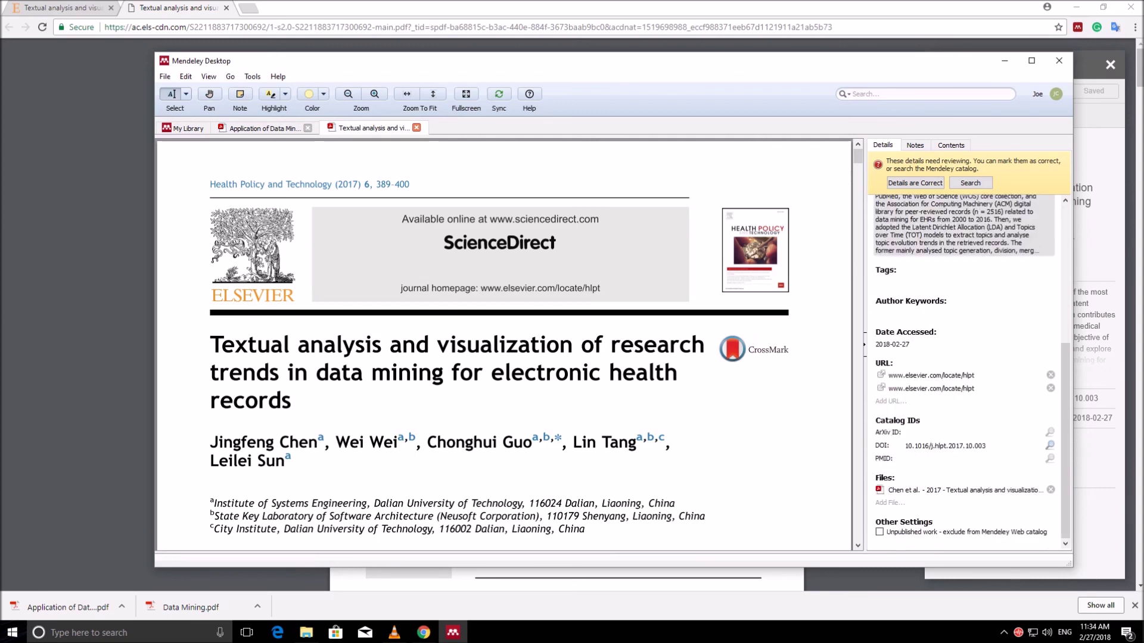
scroll(963, 369, up, 3)
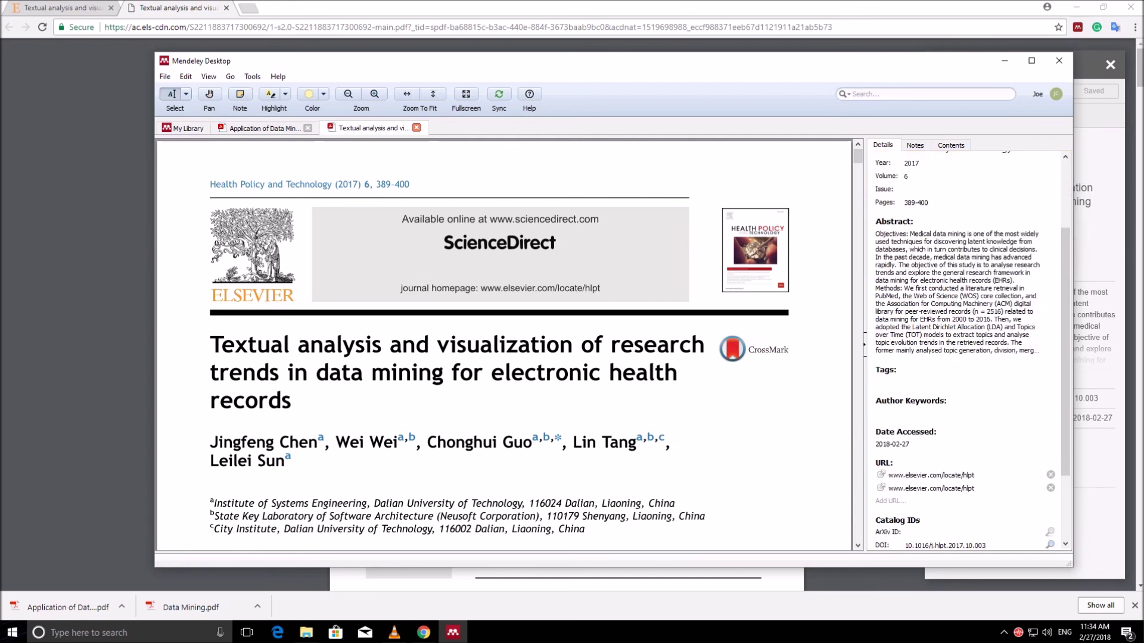
scroll(962, 369, up, 3)
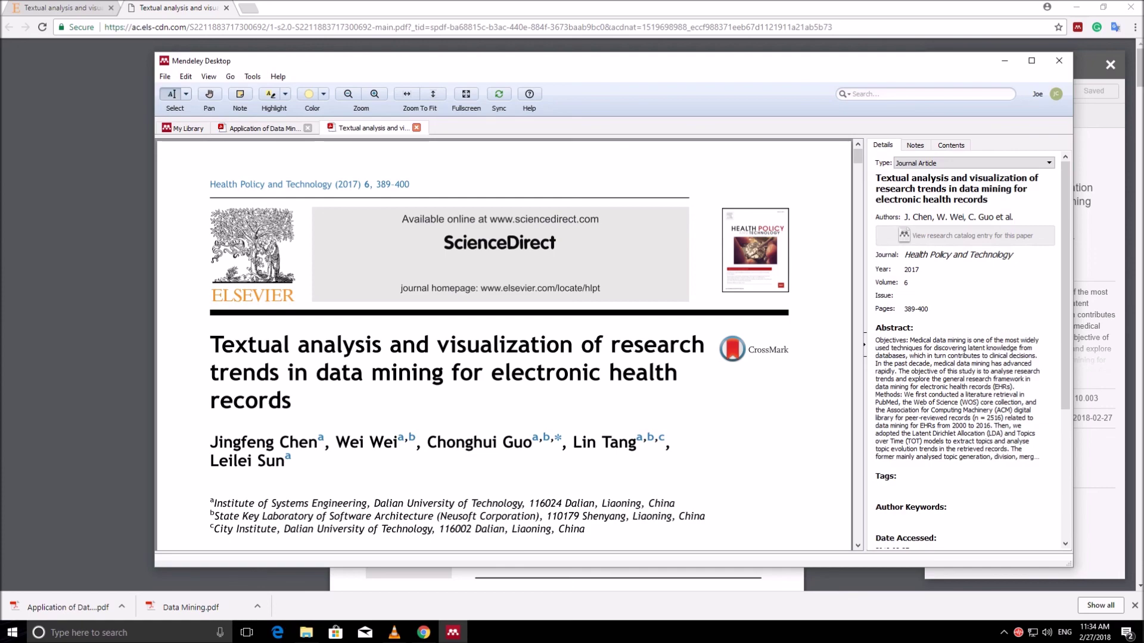
click(394, 633)
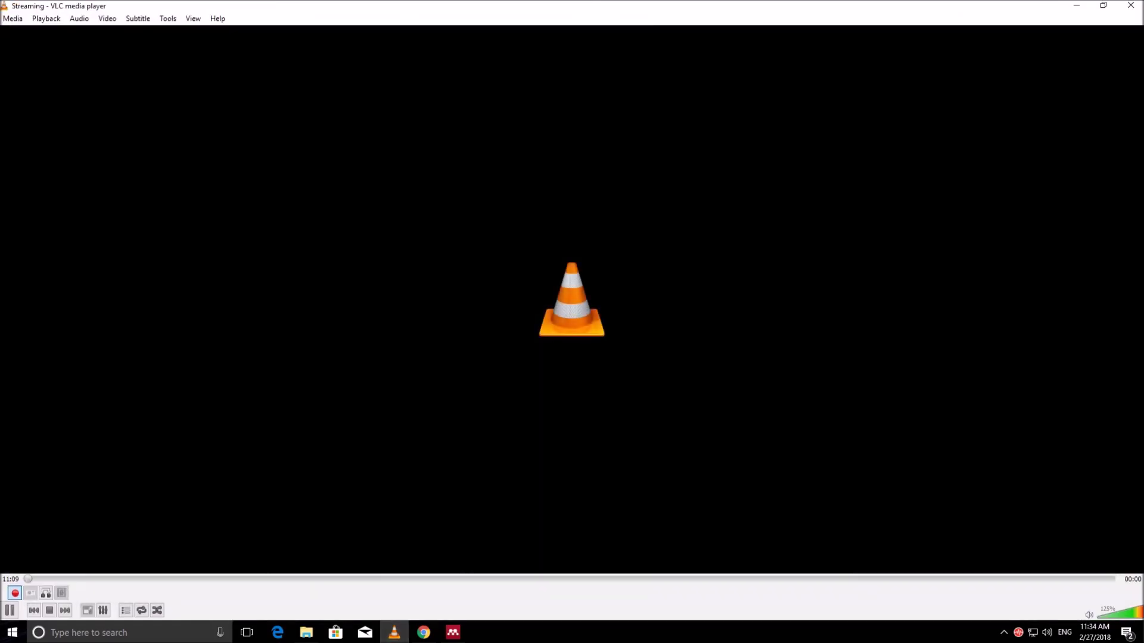